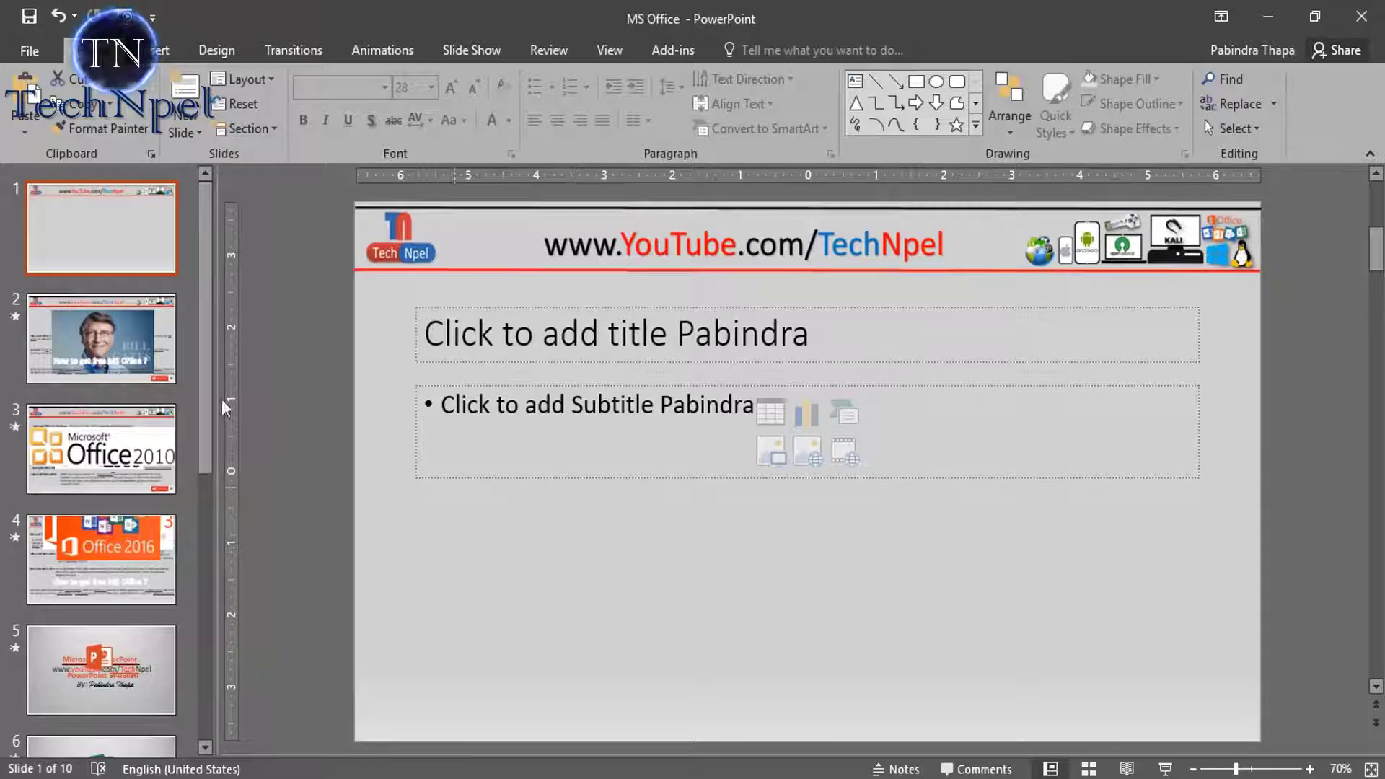
# Display slides 2 and 3 of the BOYA M1 deck and scroll through its slides
pyautogui.click(119, 342)
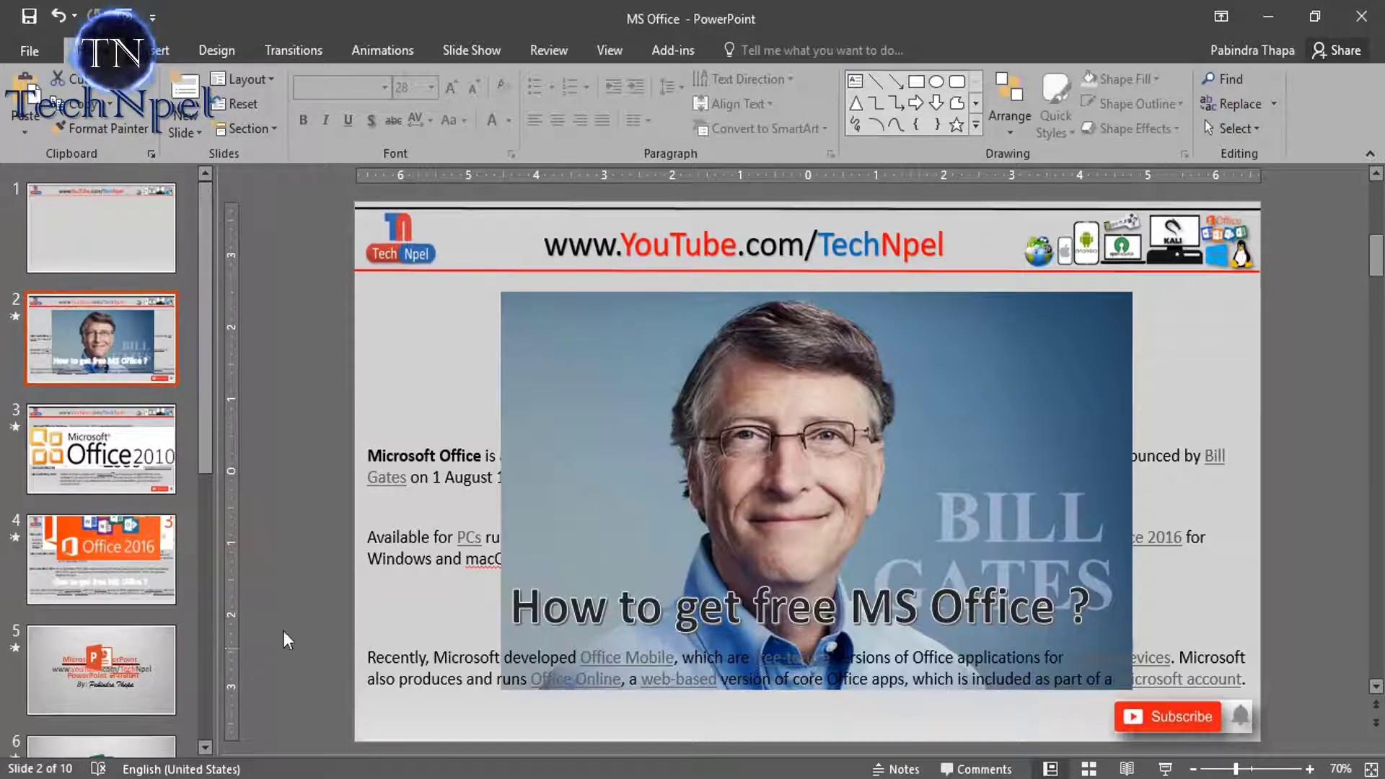
pyautogui.click(157, 498)
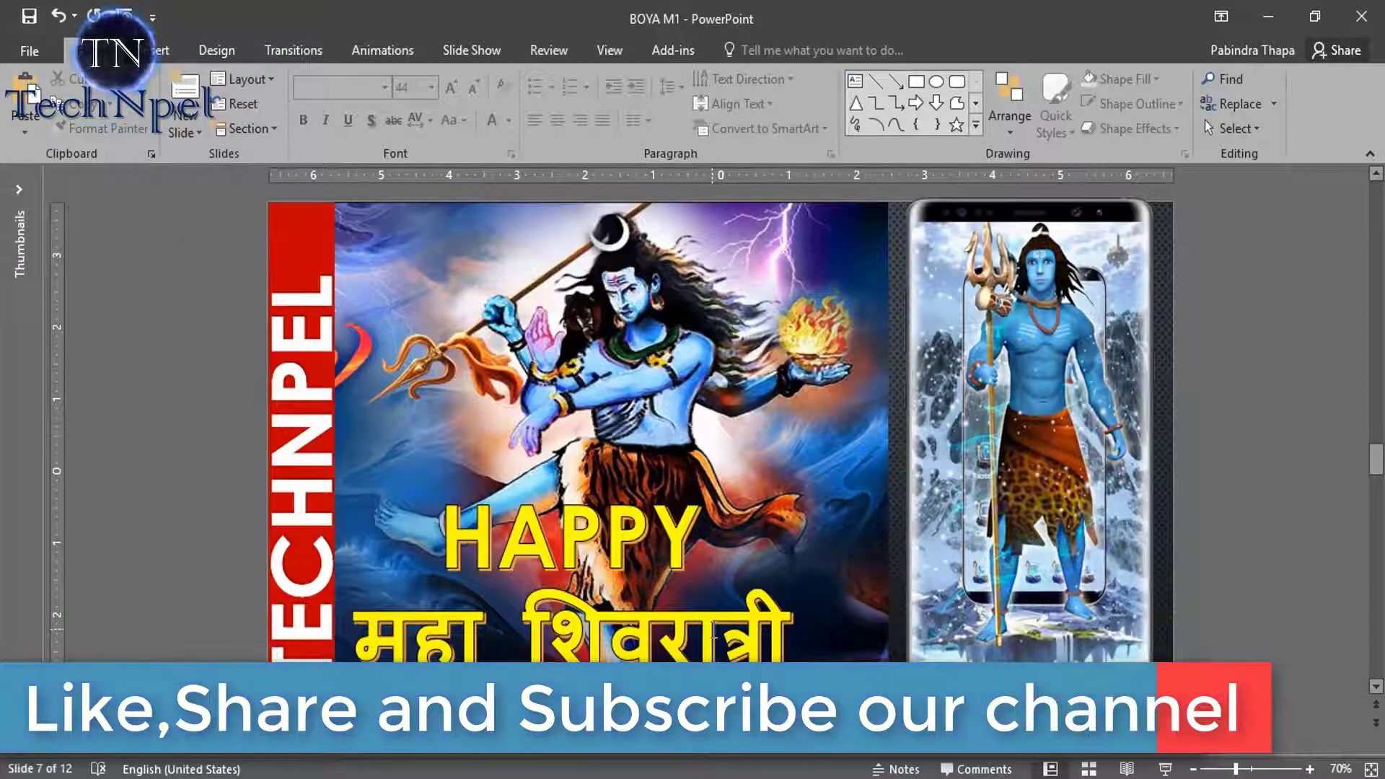
pyautogui.scroll(1, 714, 631)
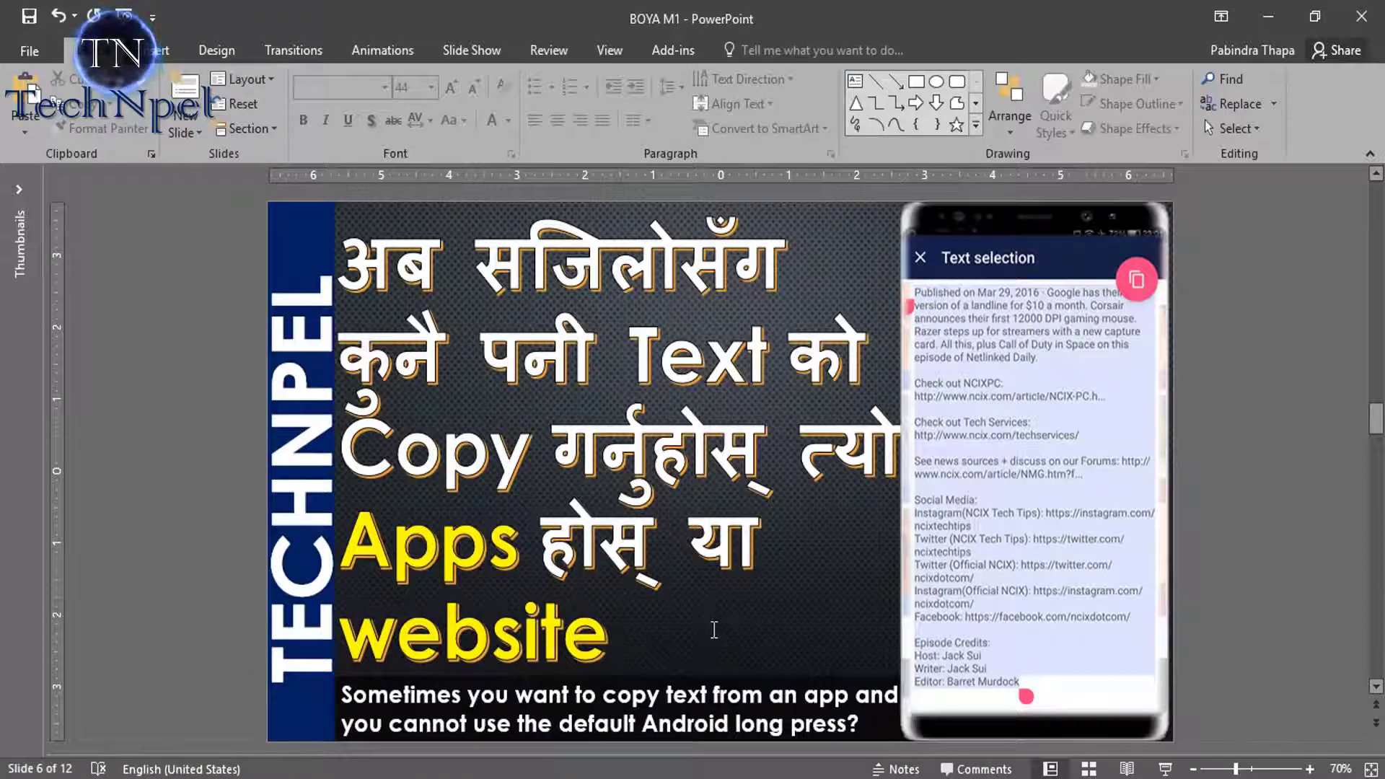
pyautogui.scroll(1, 714, 630)
pyautogui.scroll(1, 713, 633)
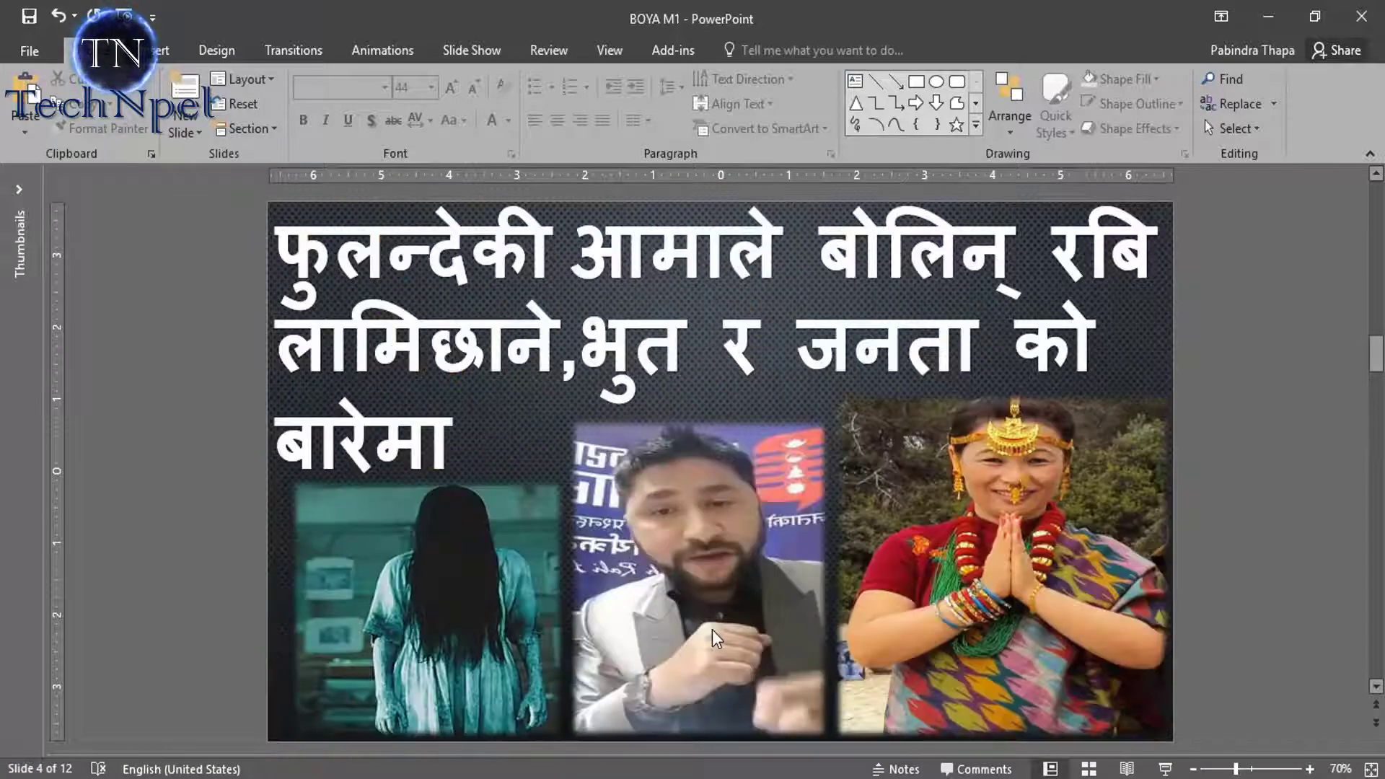
pyautogui.scroll(-1, 714, 639)
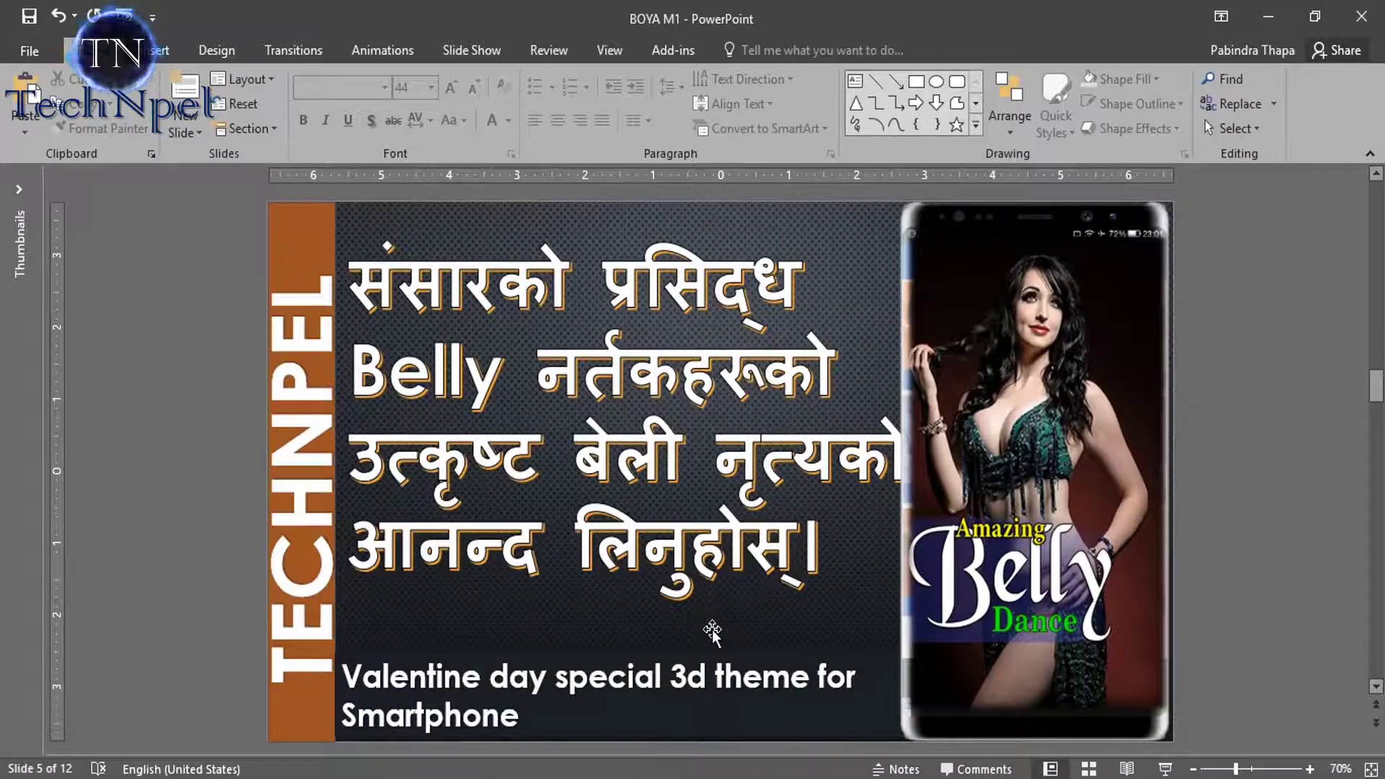
pyautogui.scroll(-1, 714, 634)
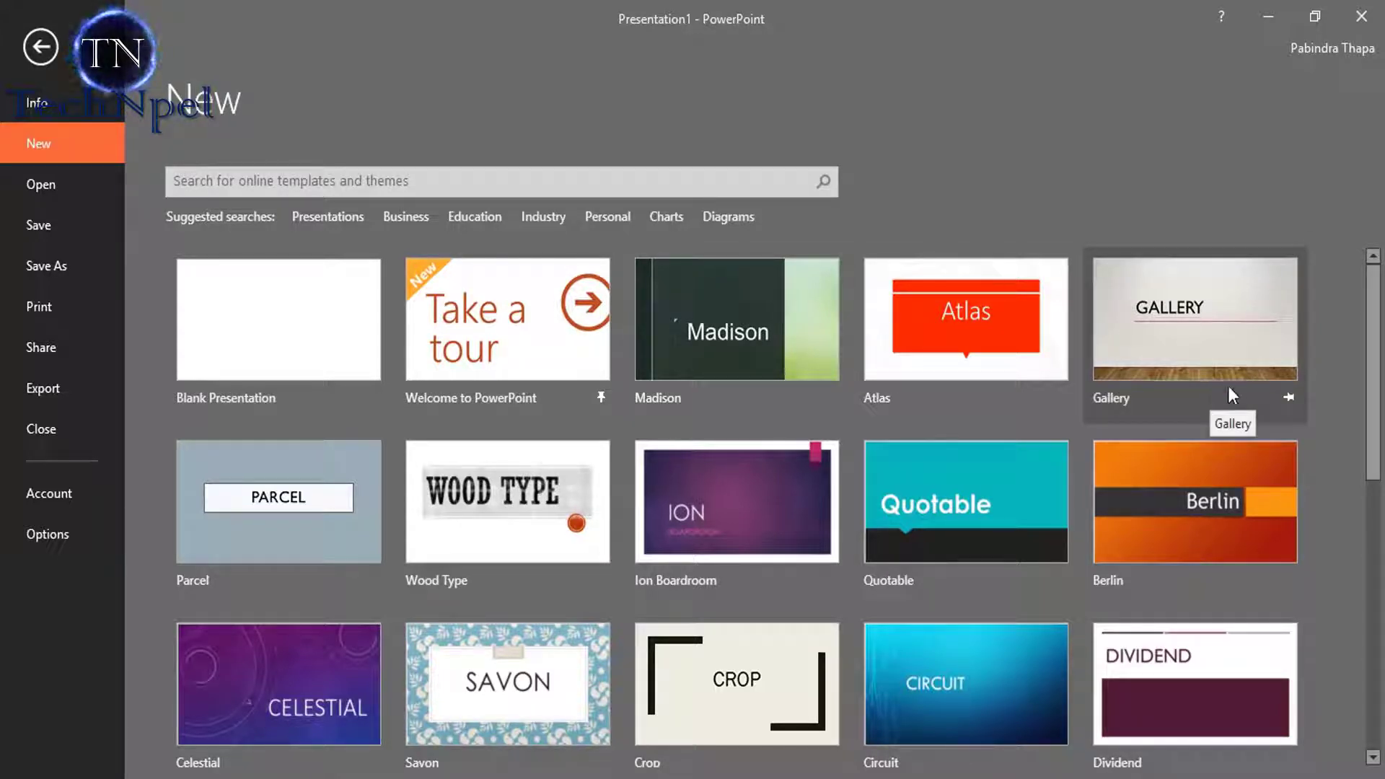
# Create a Blank Presentation (Presentation2) from the template gallery
pyautogui.moveTo(1374, 351)
pyautogui.mouseDown()
pyautogui.moveTo(1374, 627)
pyautogui.moveTo(1378, 339)
pyautogui.mouseUp()
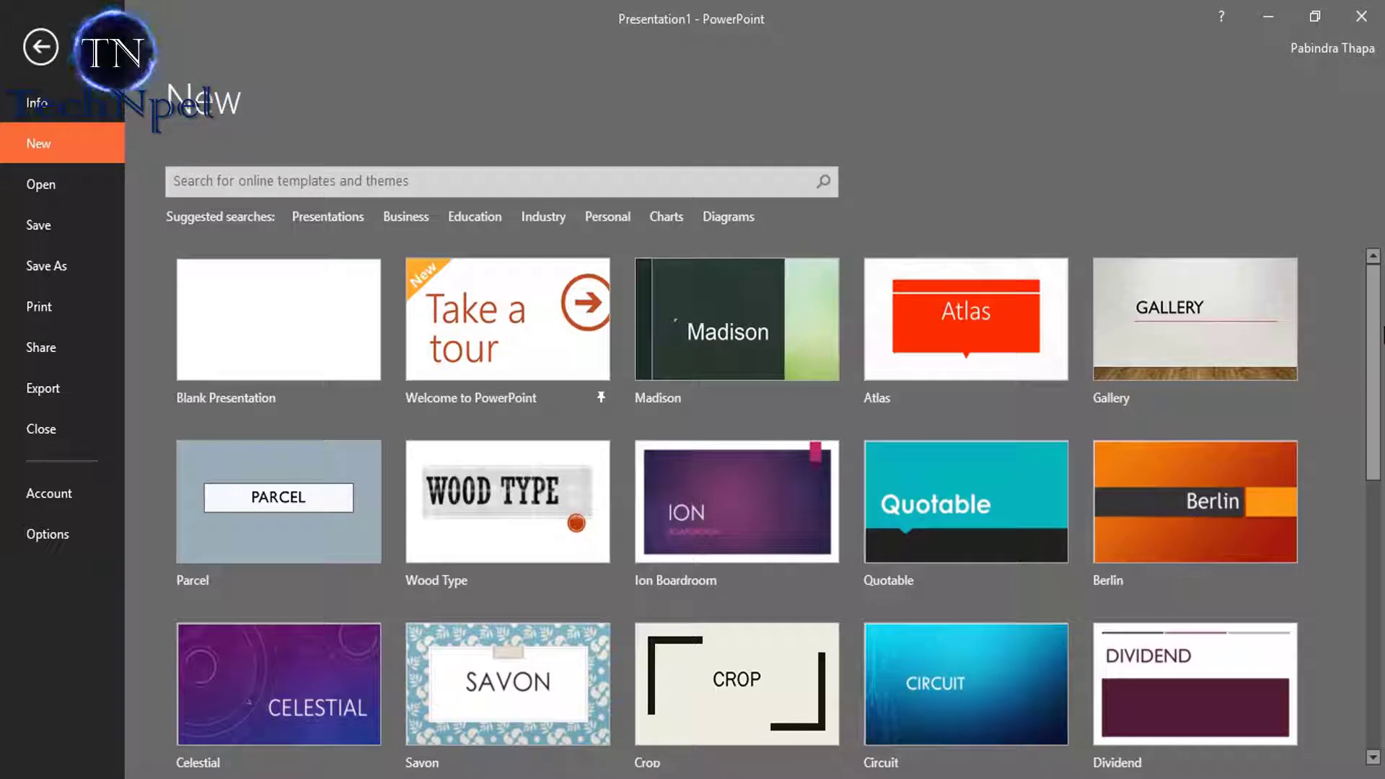
pyautogui.click(319, 334)
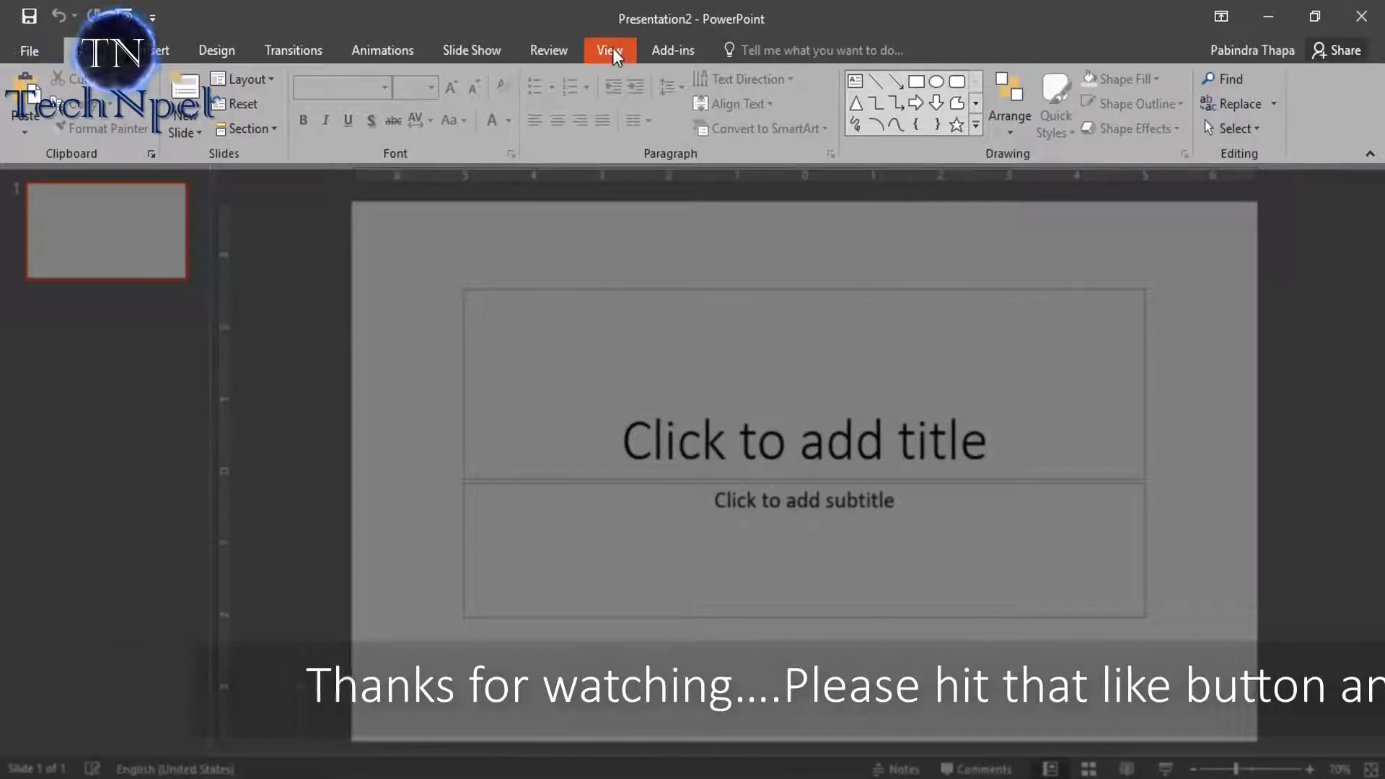
pyautogui.click(155, 57)
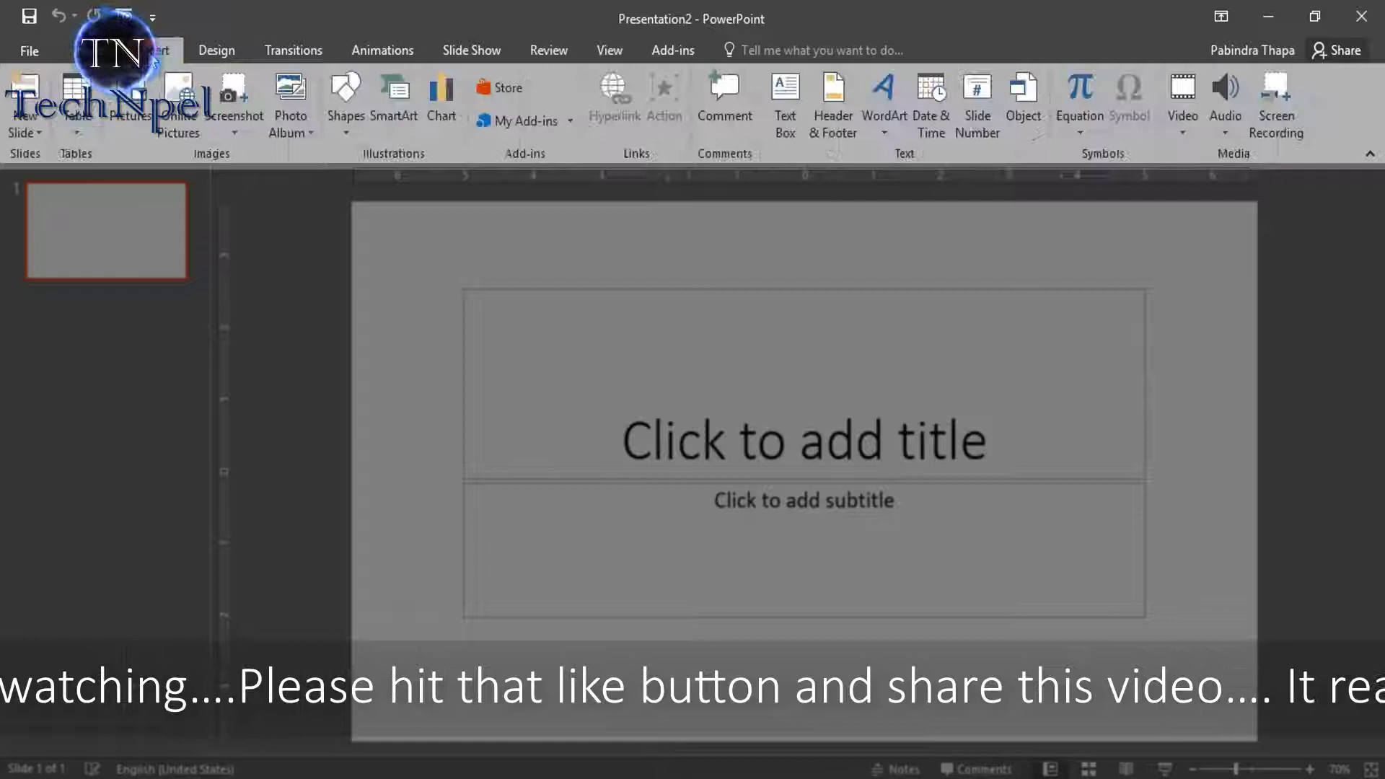
pyautogui.click(218, 49)
pyautogui.click(292, 54)
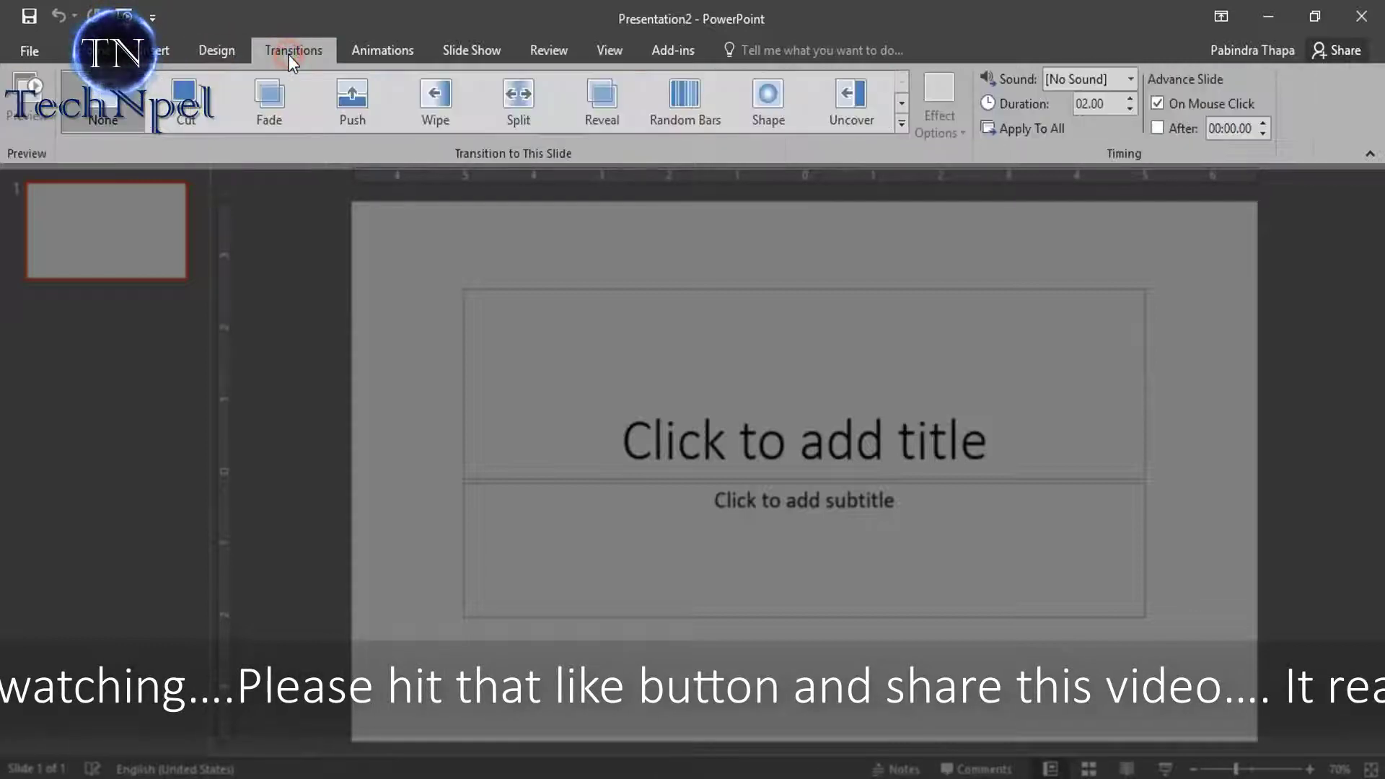
pyautogui.click(401, 54)
pyautogui.click(469, 52)
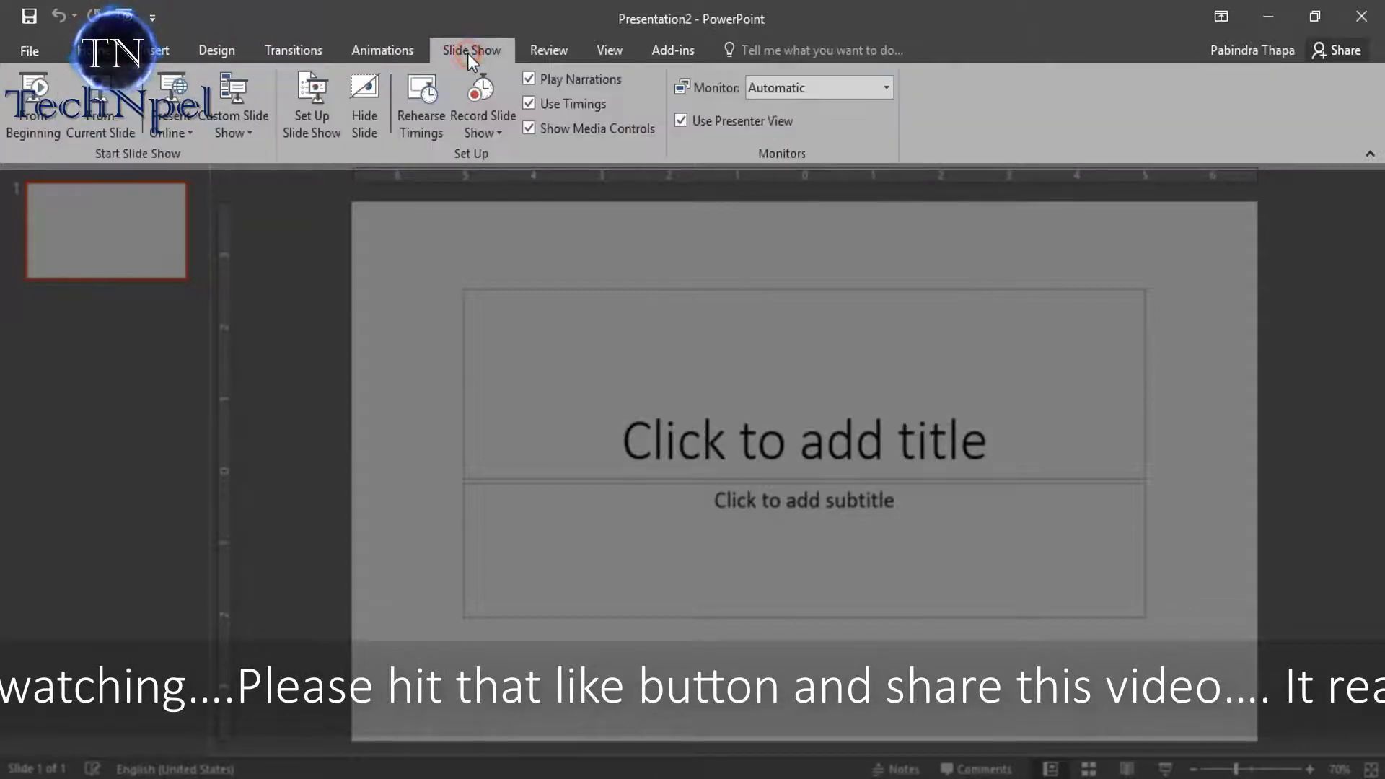
pyautogui.click(548, 50)
pyautogui.click(609, 52)
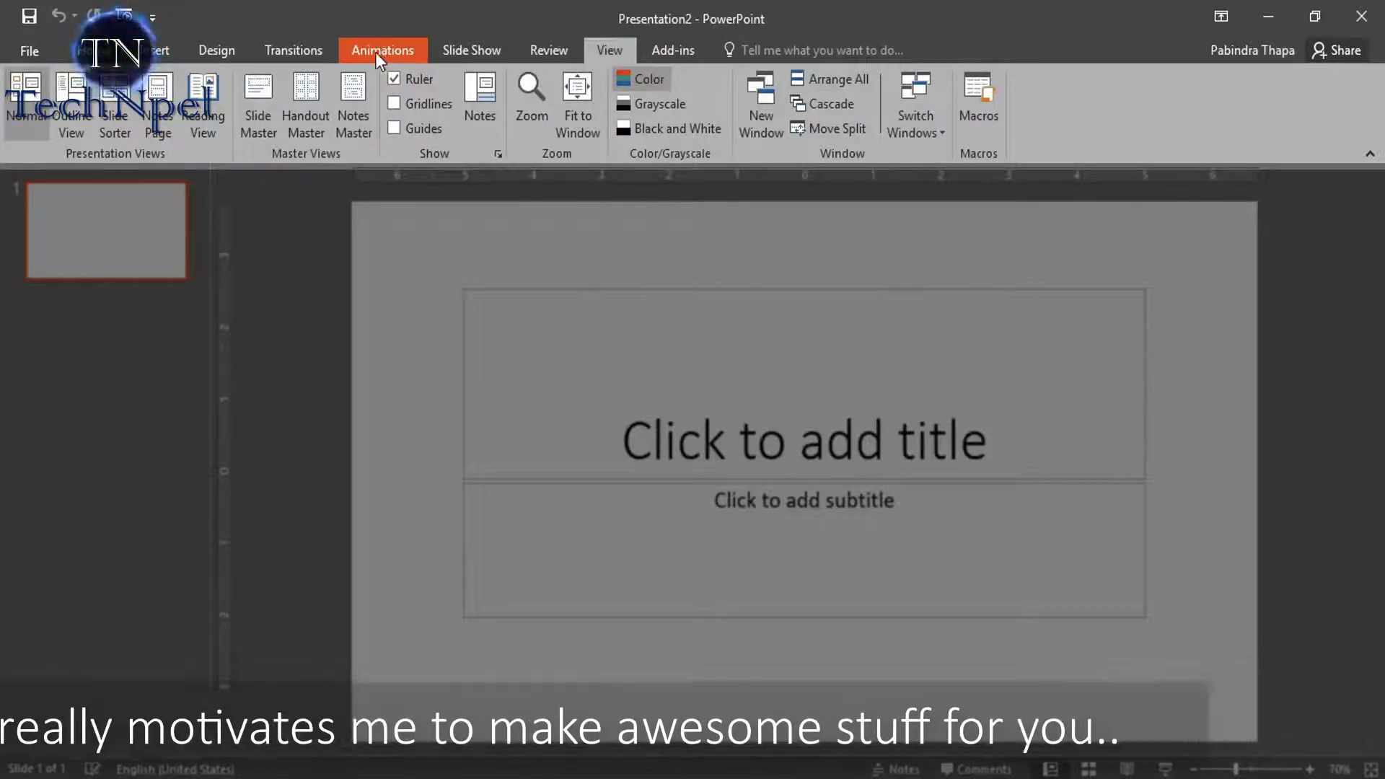
pyautogui.click(670, 385)
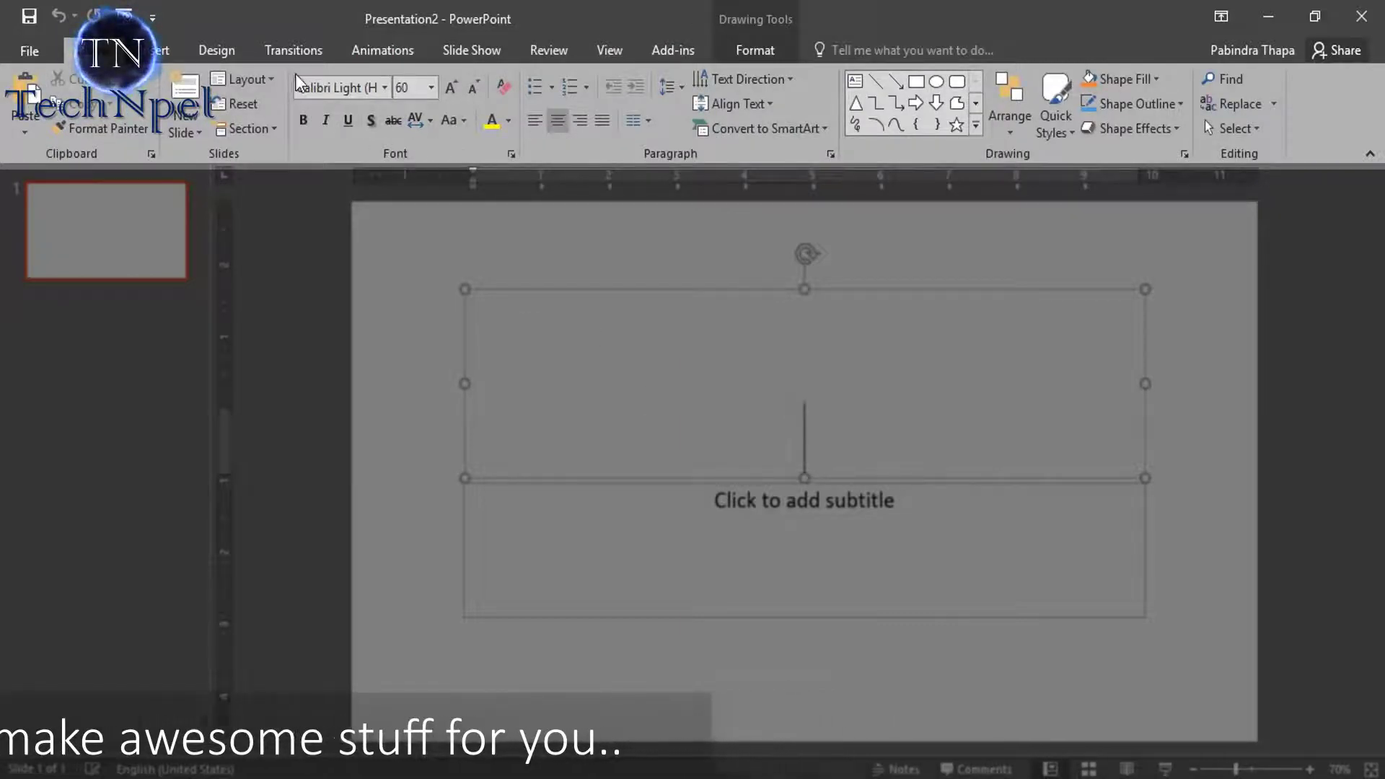
pyautogui.click(512, 154)
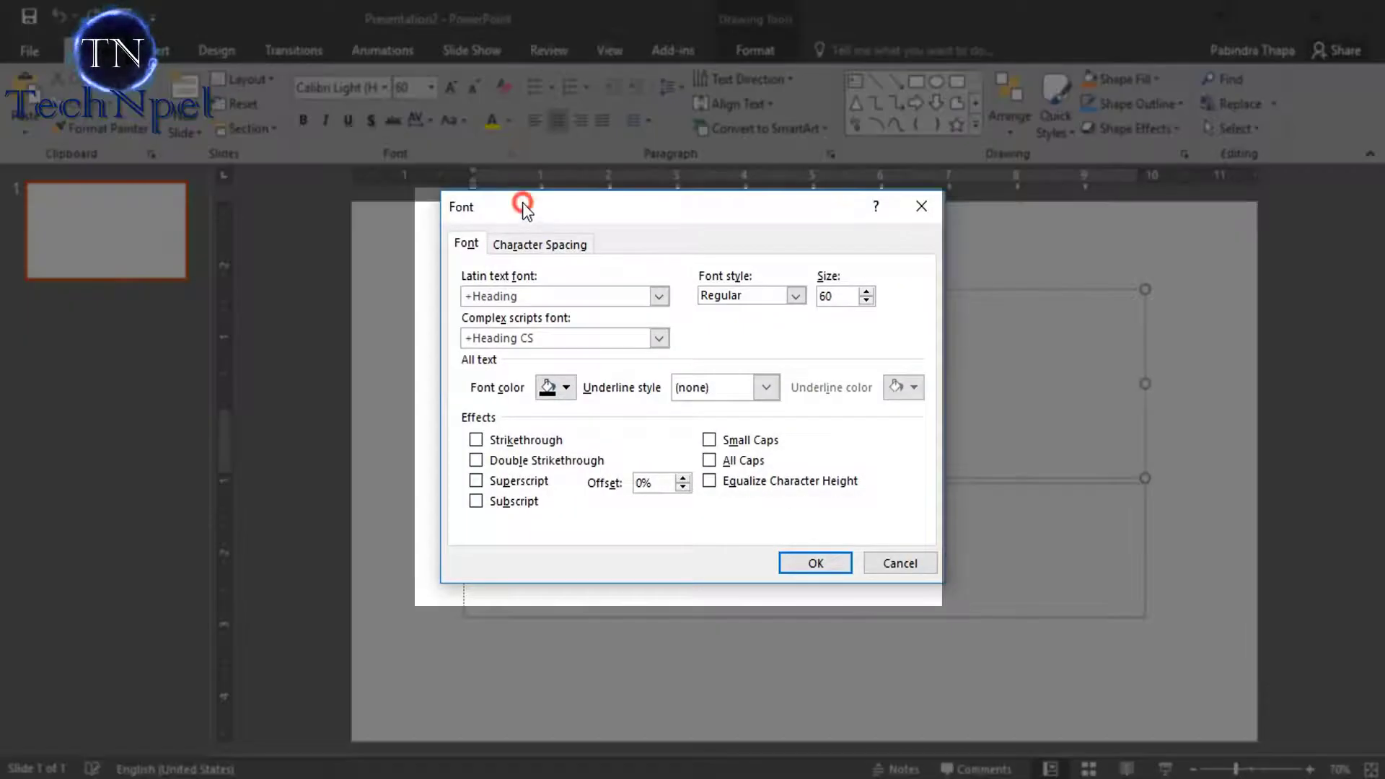
pyautogui.moveTo(519, 203); pyautogui.dragTo(519, 217)
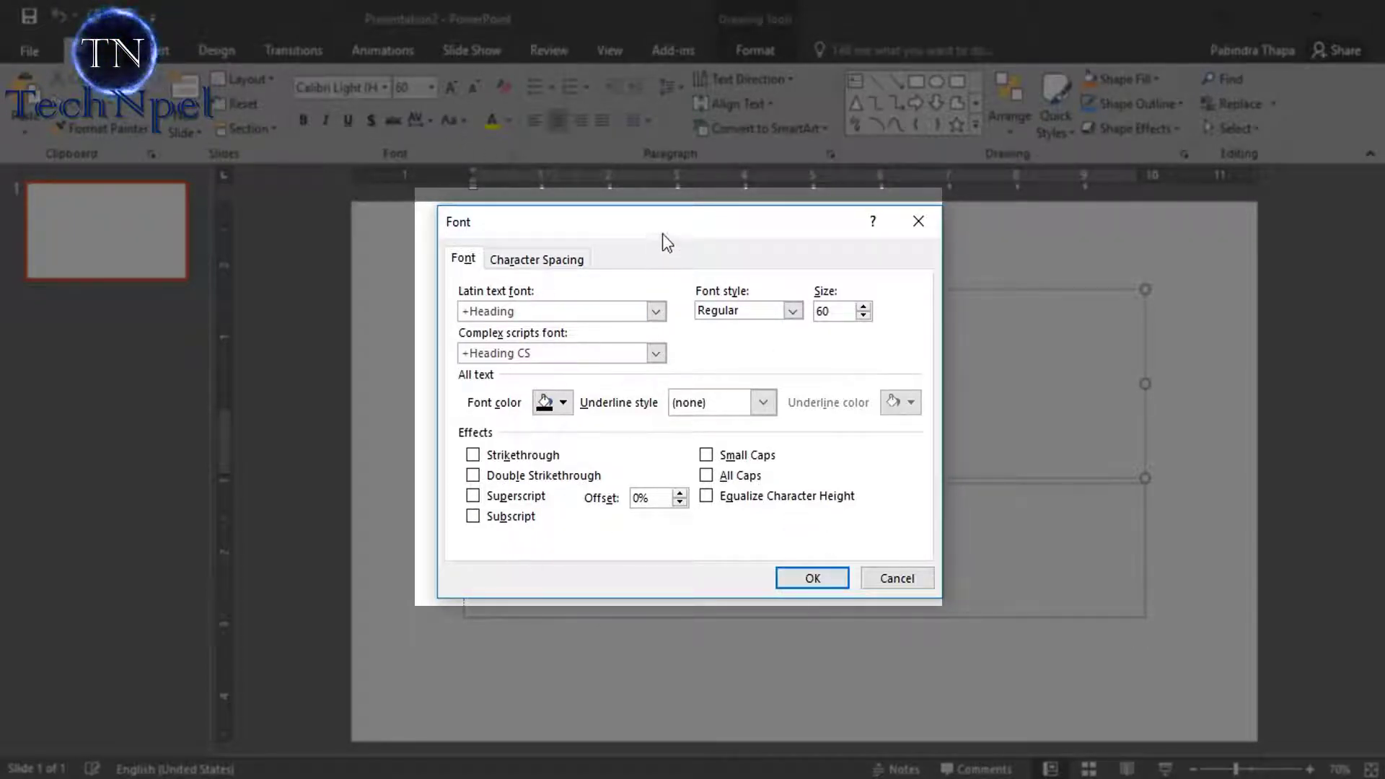
pyautogui.moveTo(662, 232)
pyautogui.mouseDown()
pyautogui.moveTo(635, 325)
pyautogui.moveTo(690, 234)
pyautogui.mouseUp()
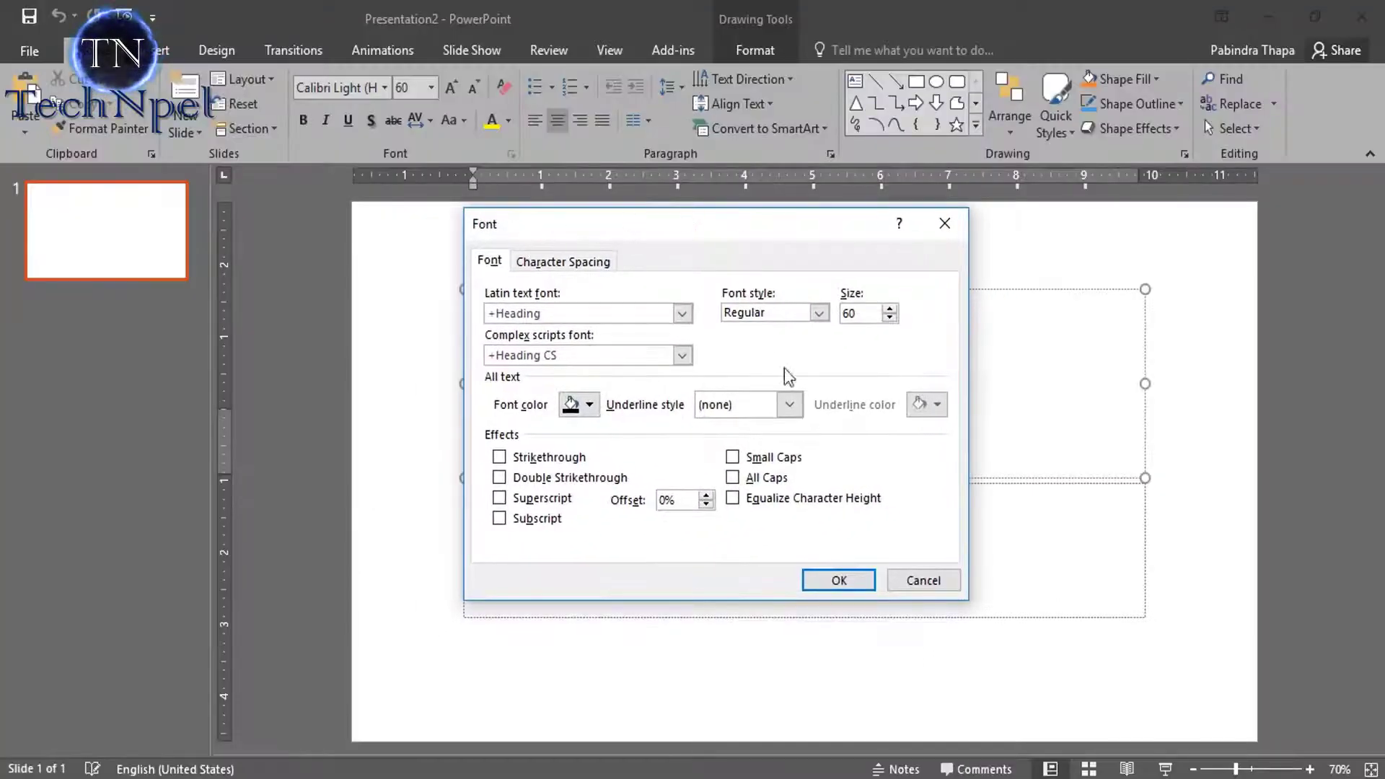
pyautogui.click(828, 583)
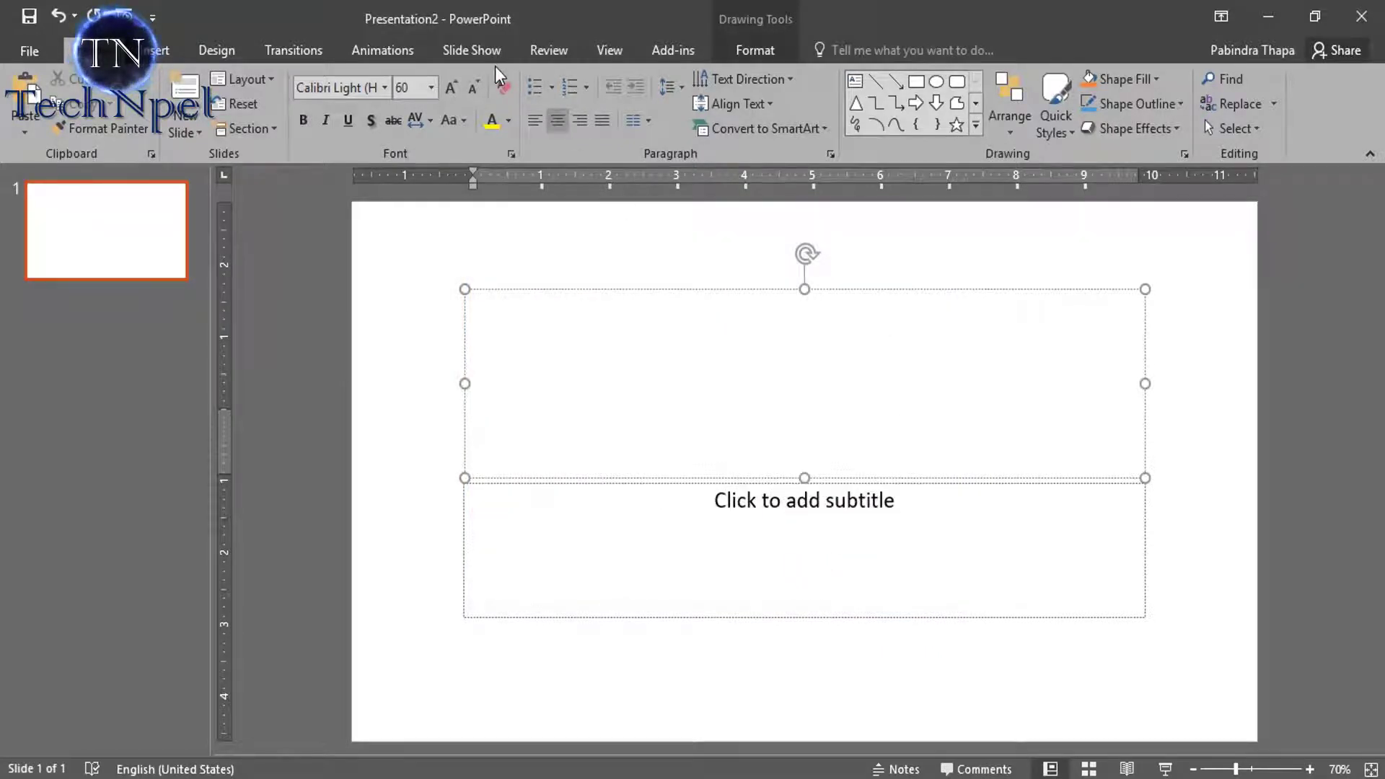
pyautogui.click(748, 52)
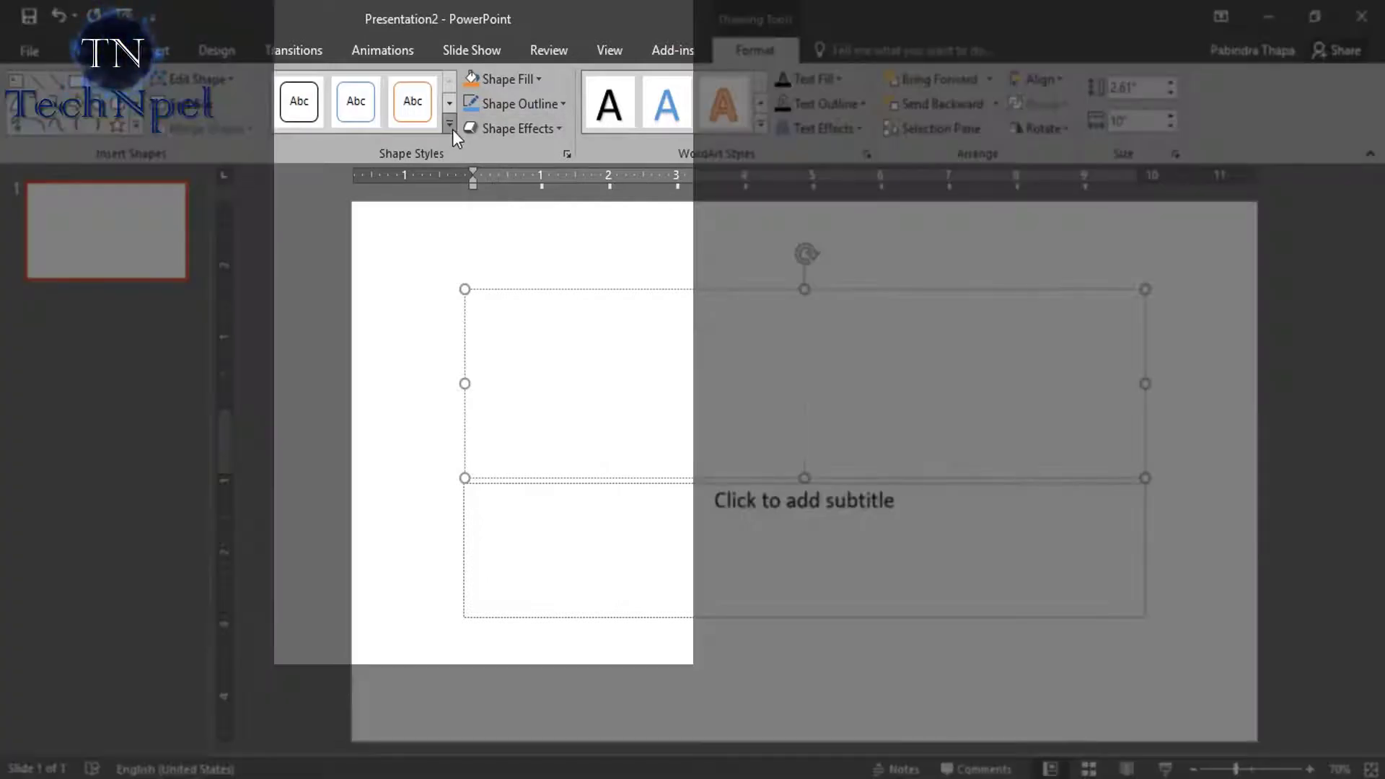
pyautogui.click(450, 126)
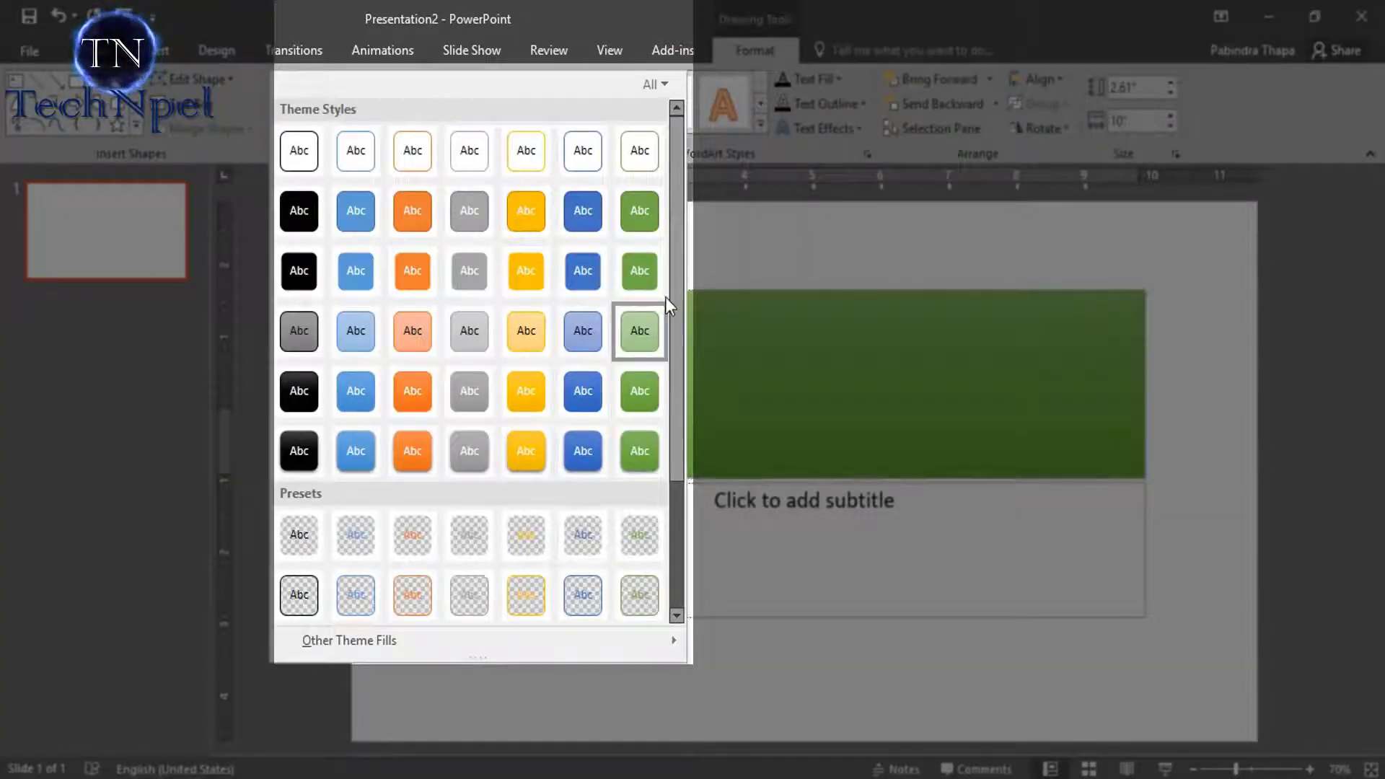
pyautogui.click(721, 242)
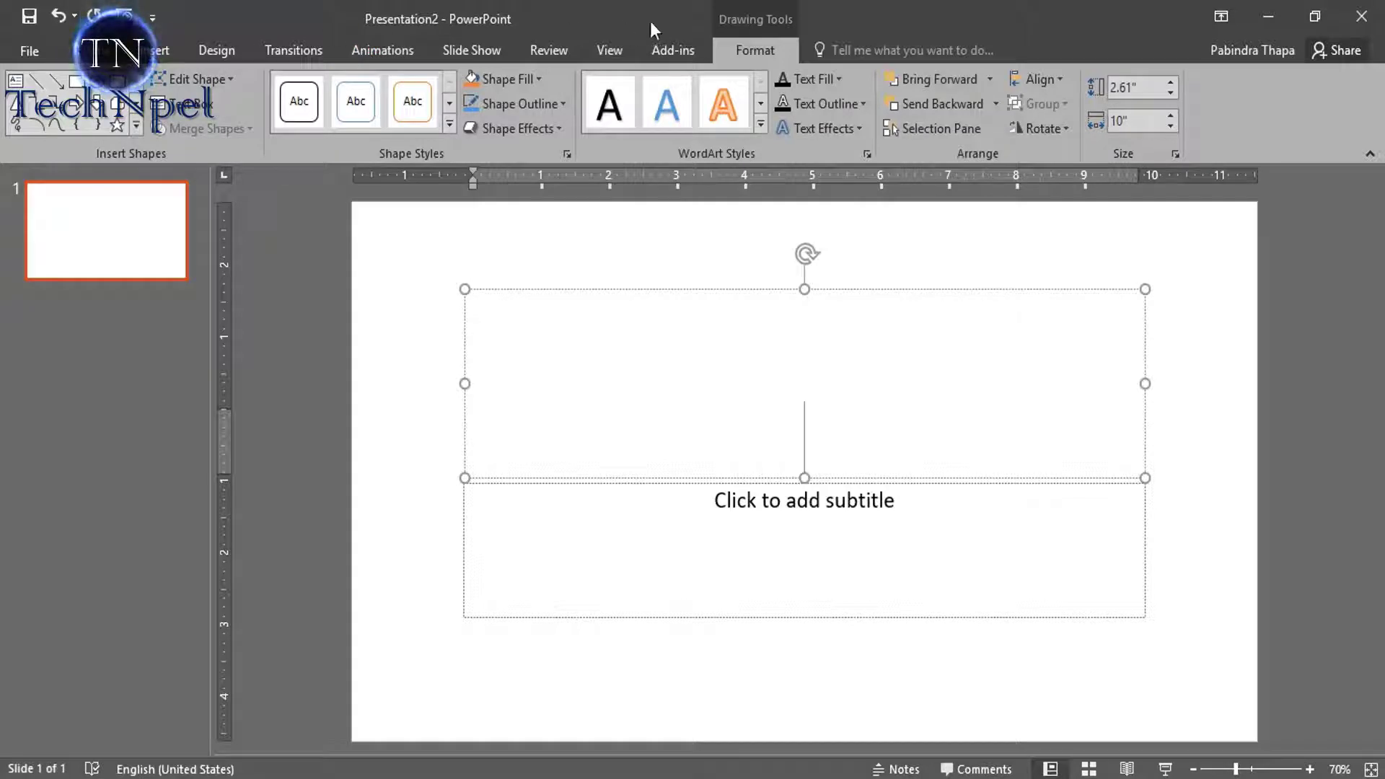
pyautogui.click(801, 245)
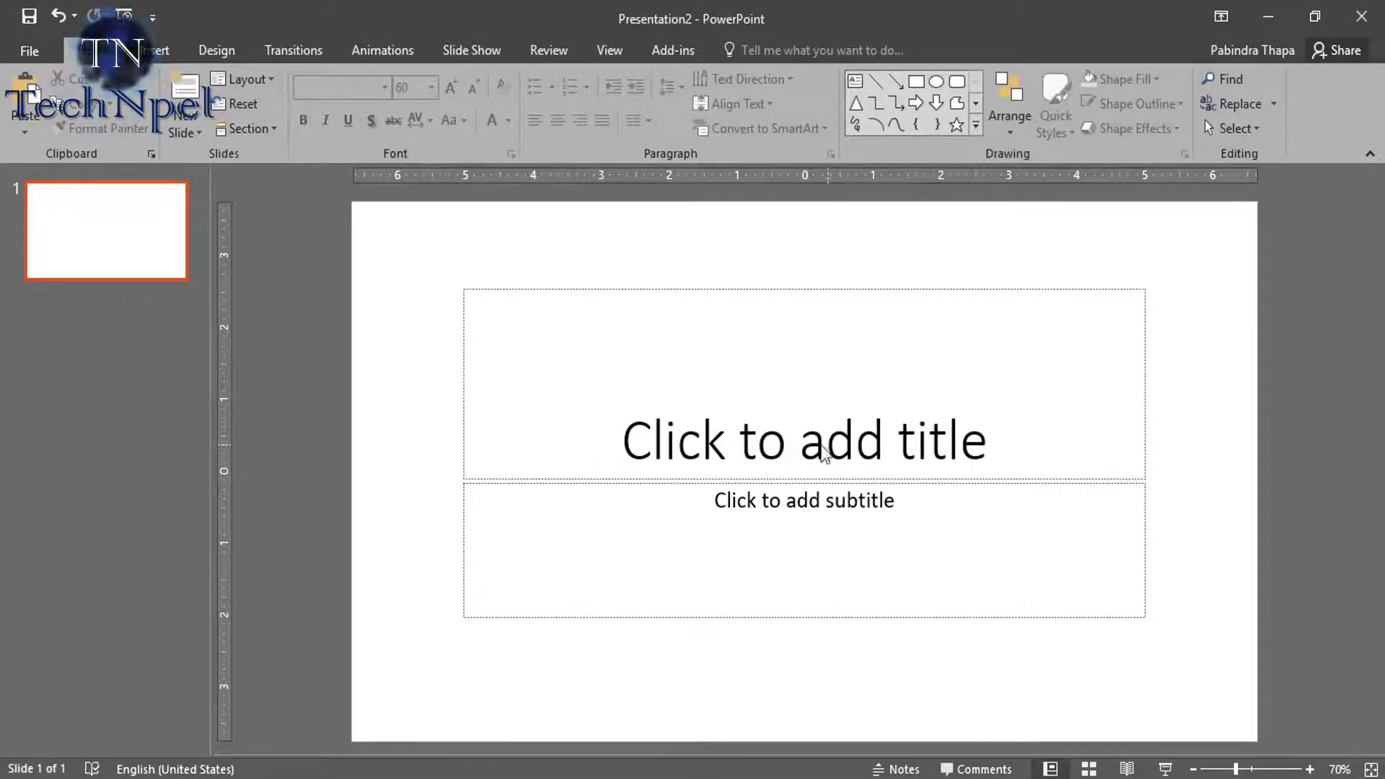
pyautogui.click(809, 445)
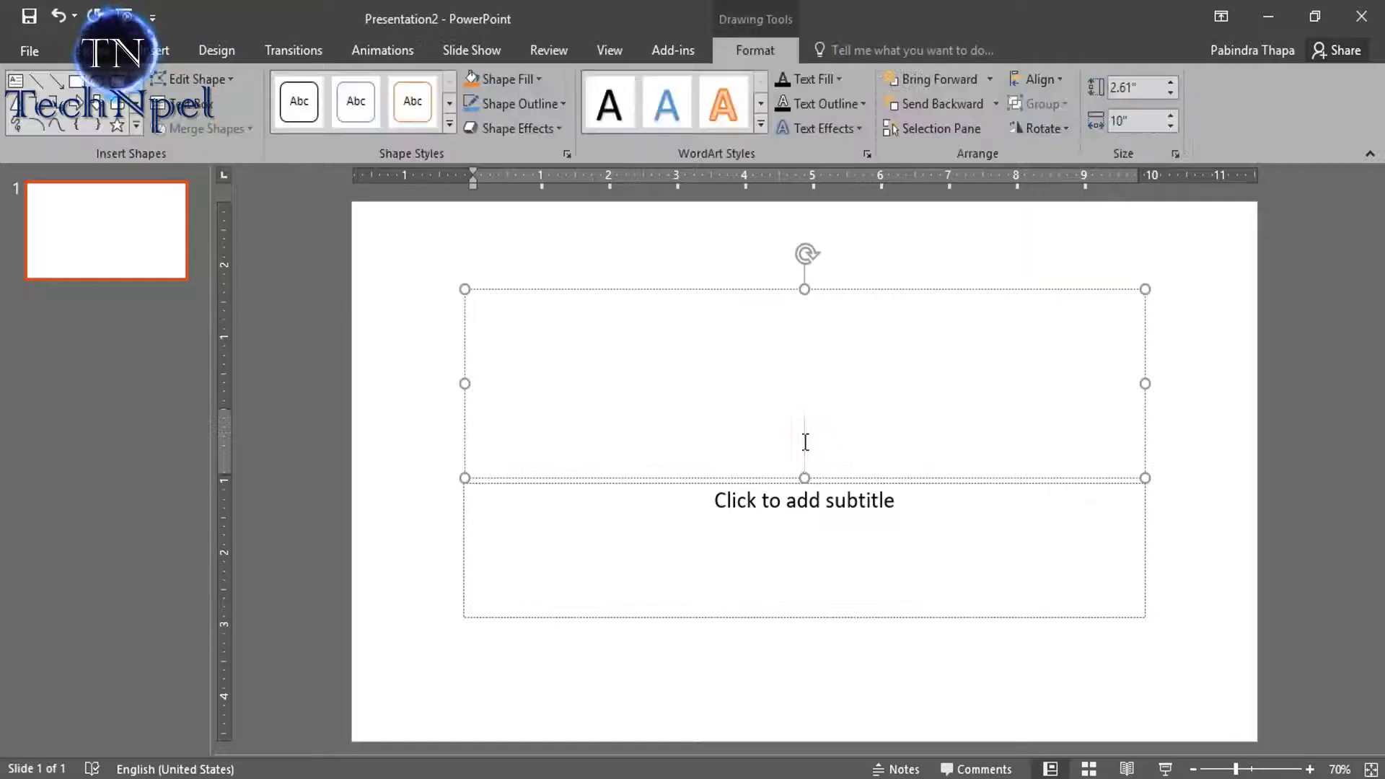
pyautogui.click(782, 507)
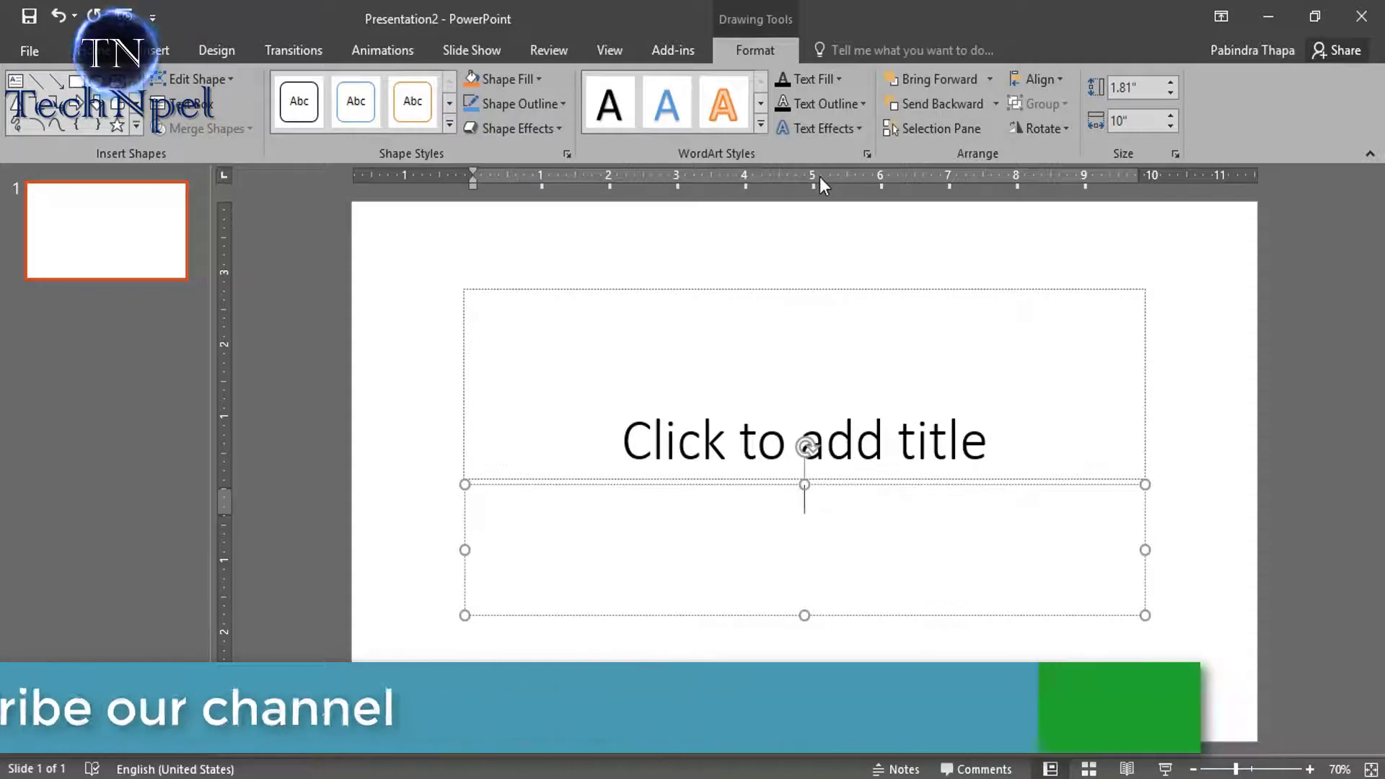
# On the View tab keep the ruler on, turn off gridlines and guides, and widen the thumbnail pane
pyautogui.click(616, 46)
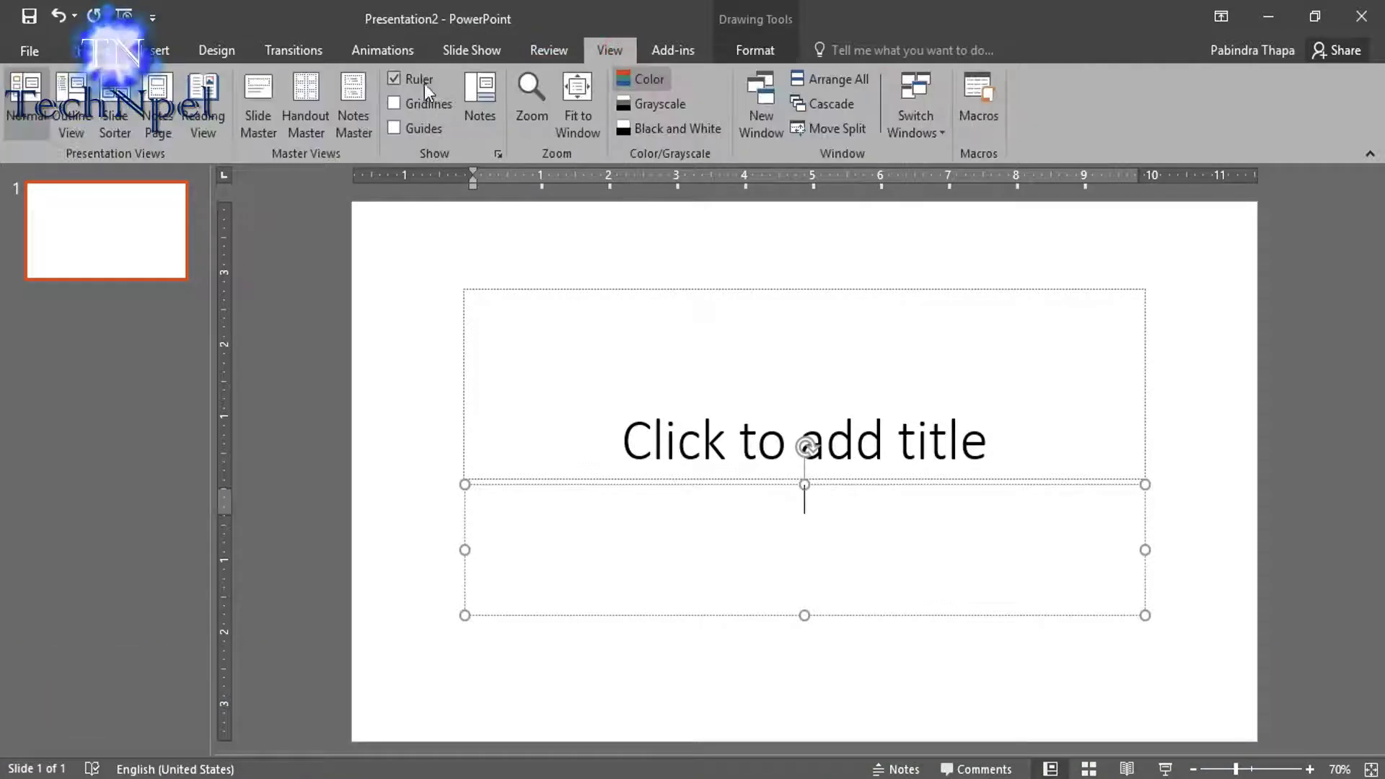
pyautogui.click(395, 79)
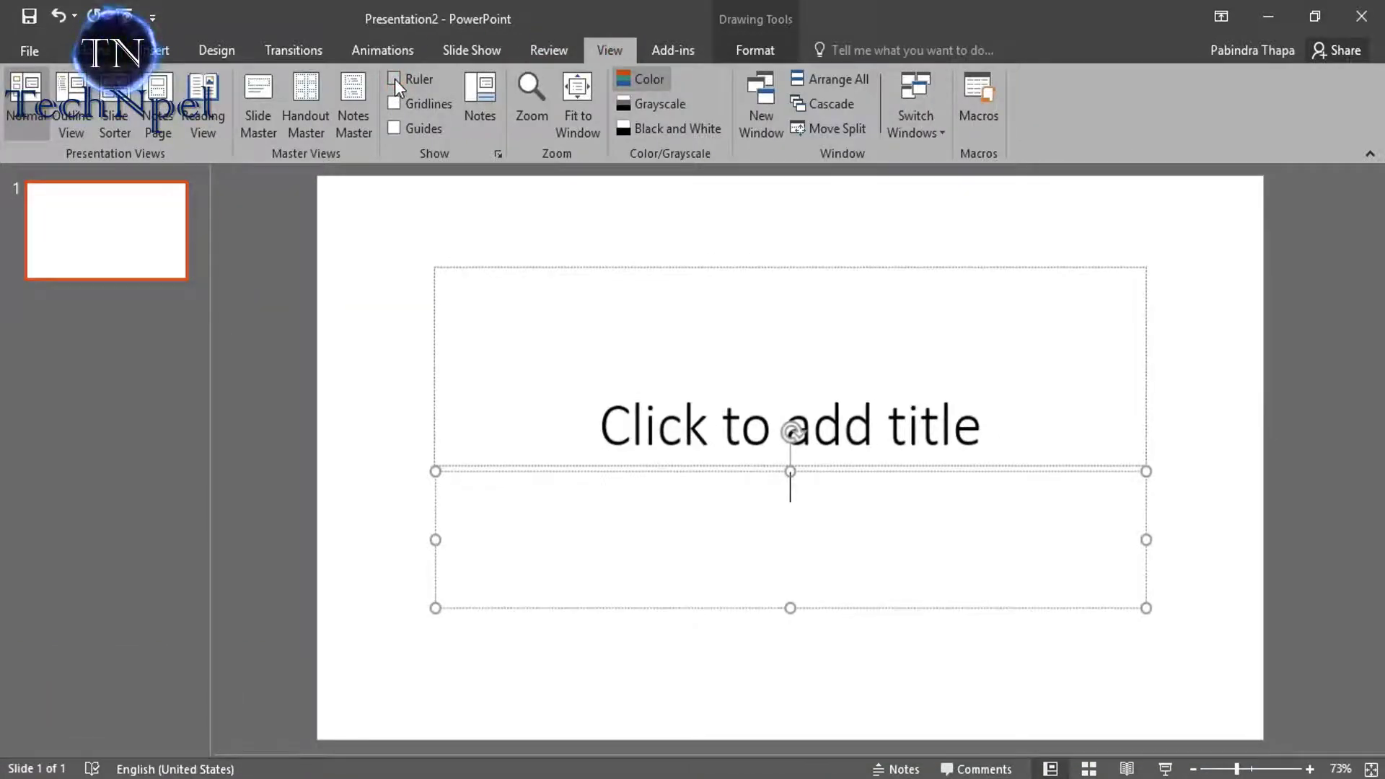
pyautogui.click(395, 80)
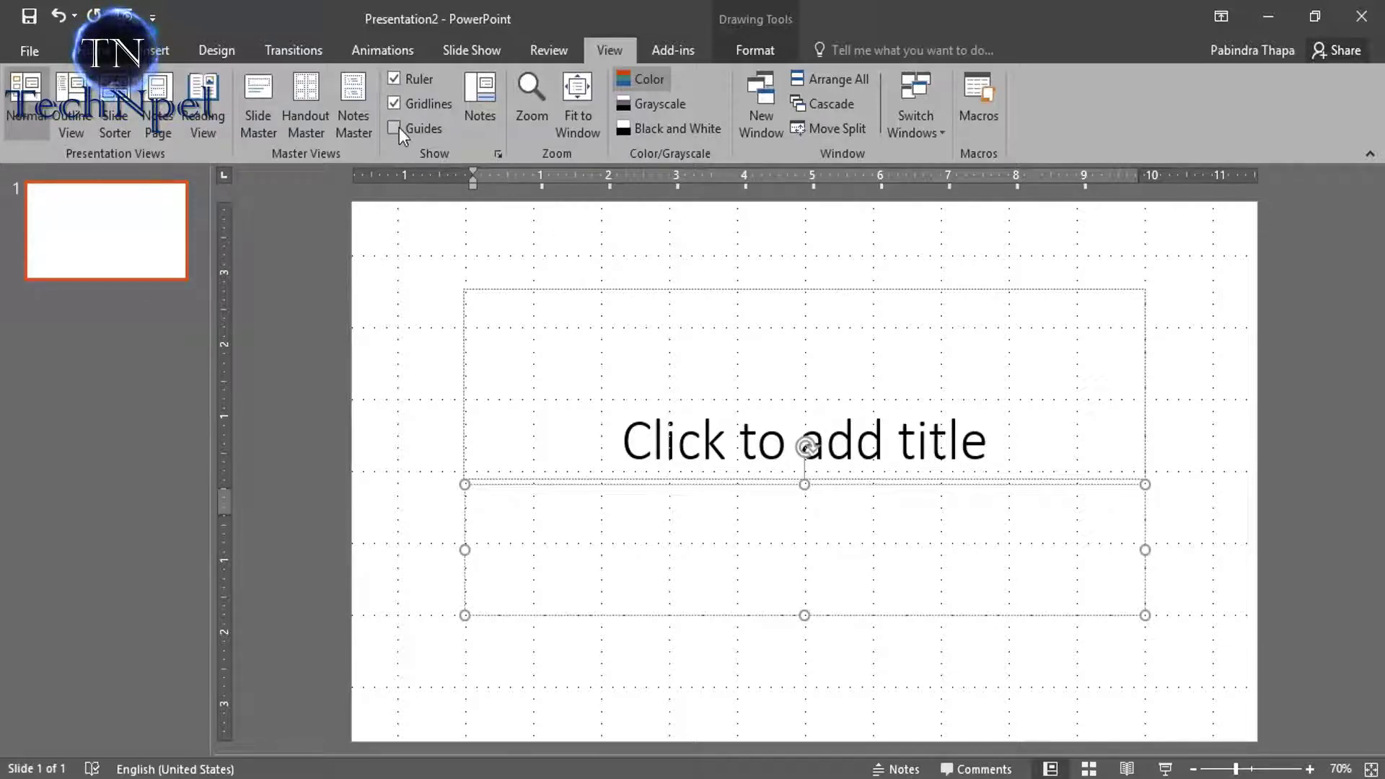
pyautogui.click(398, 105)
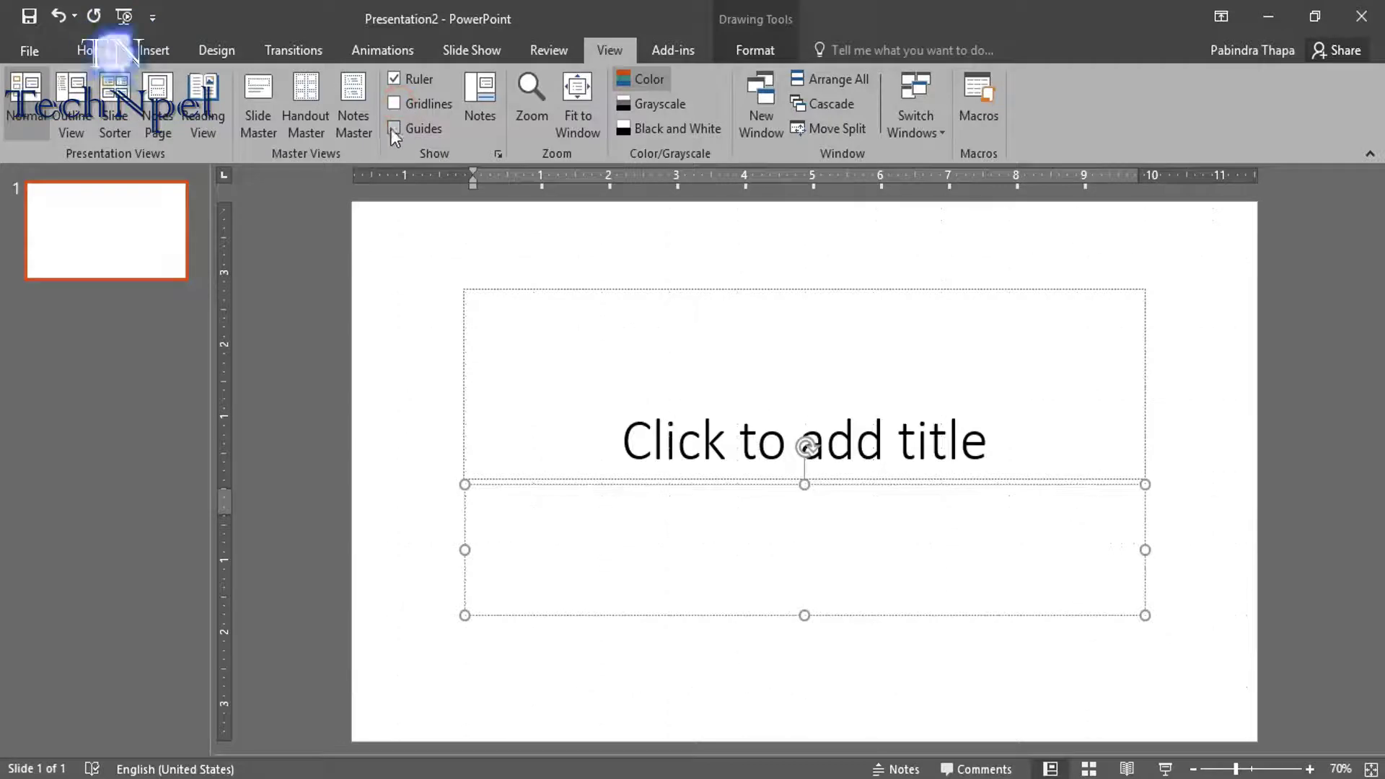
pyautogui.click(392, 130)
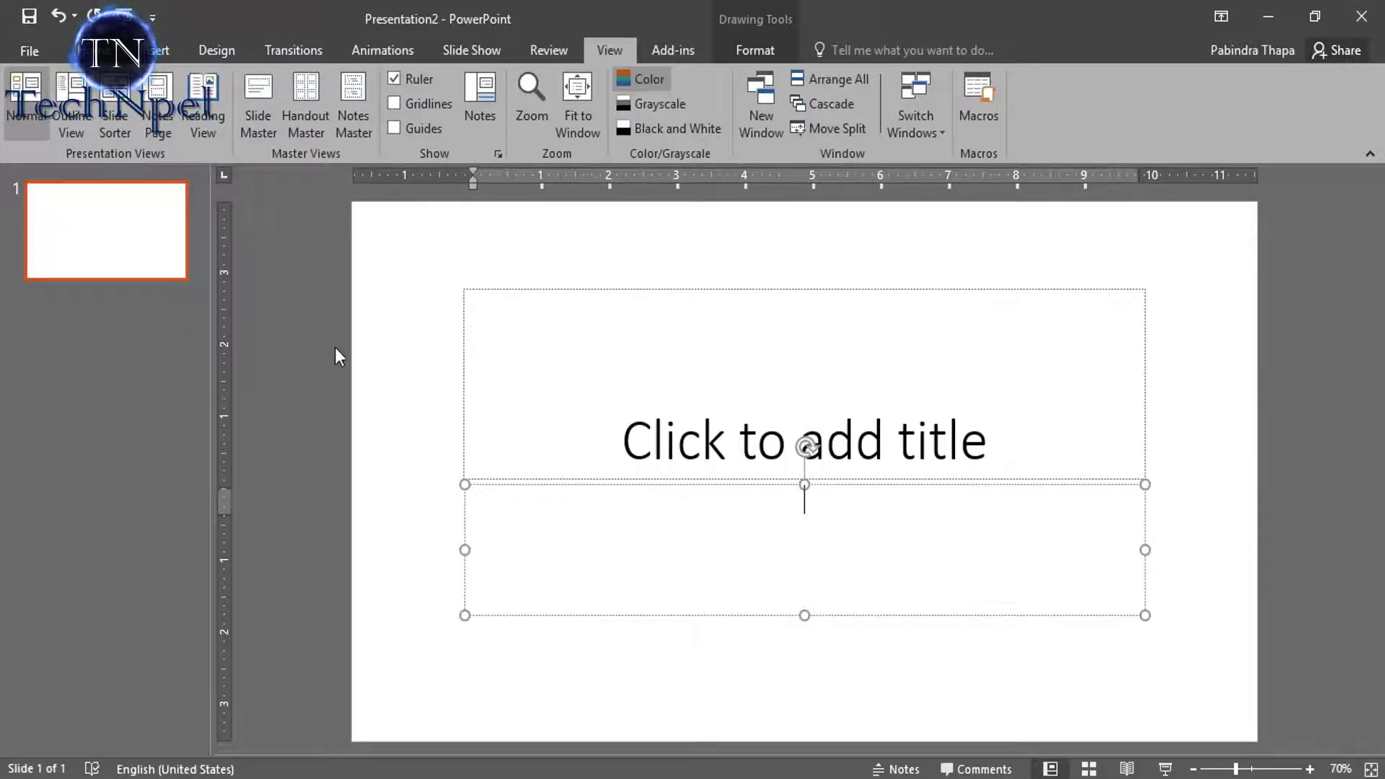
pyautogui.moveTo(209, 387)
pyautogui.mouseDown()
pyautogui.moveTo(4, 409)
pyautogui.moveTo(436, 393)
pyautogui.mouseUp()
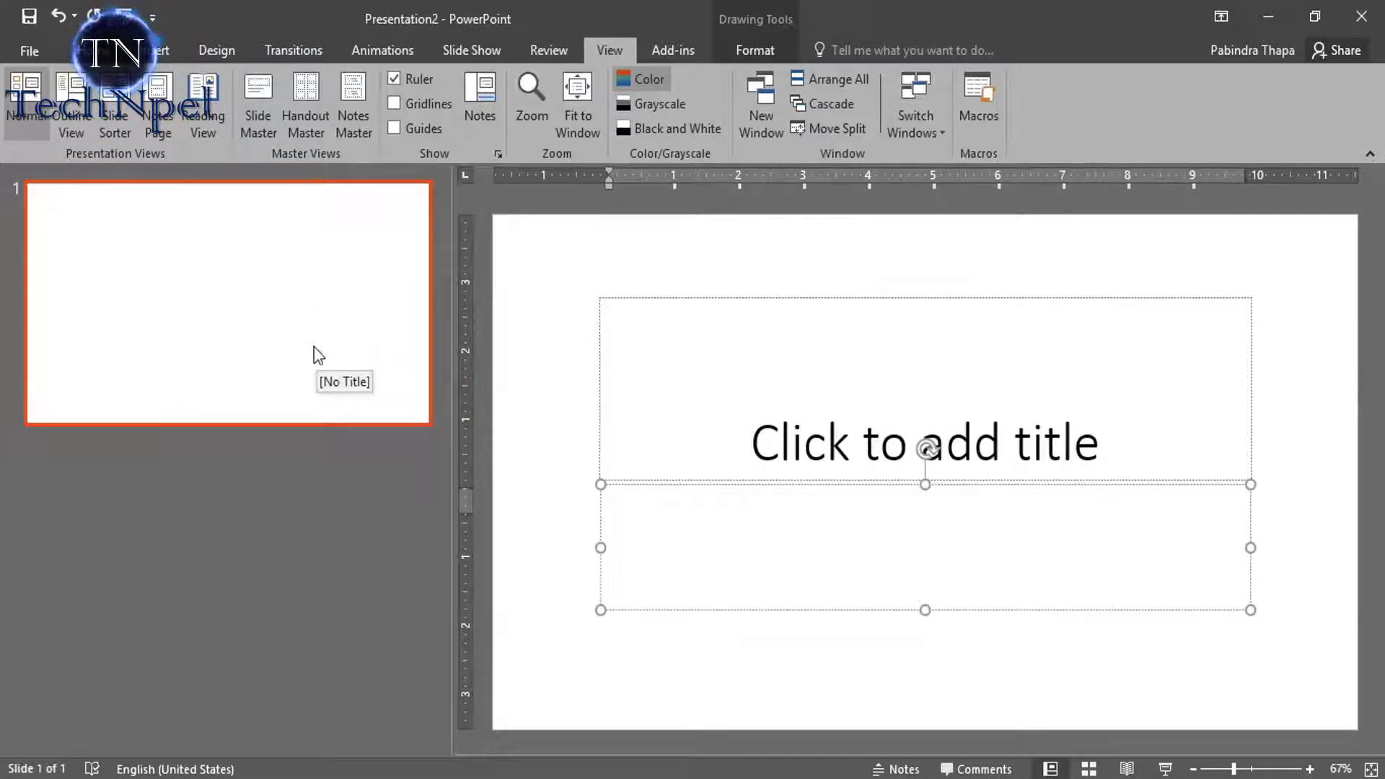
pyautogui.click(877, 440)
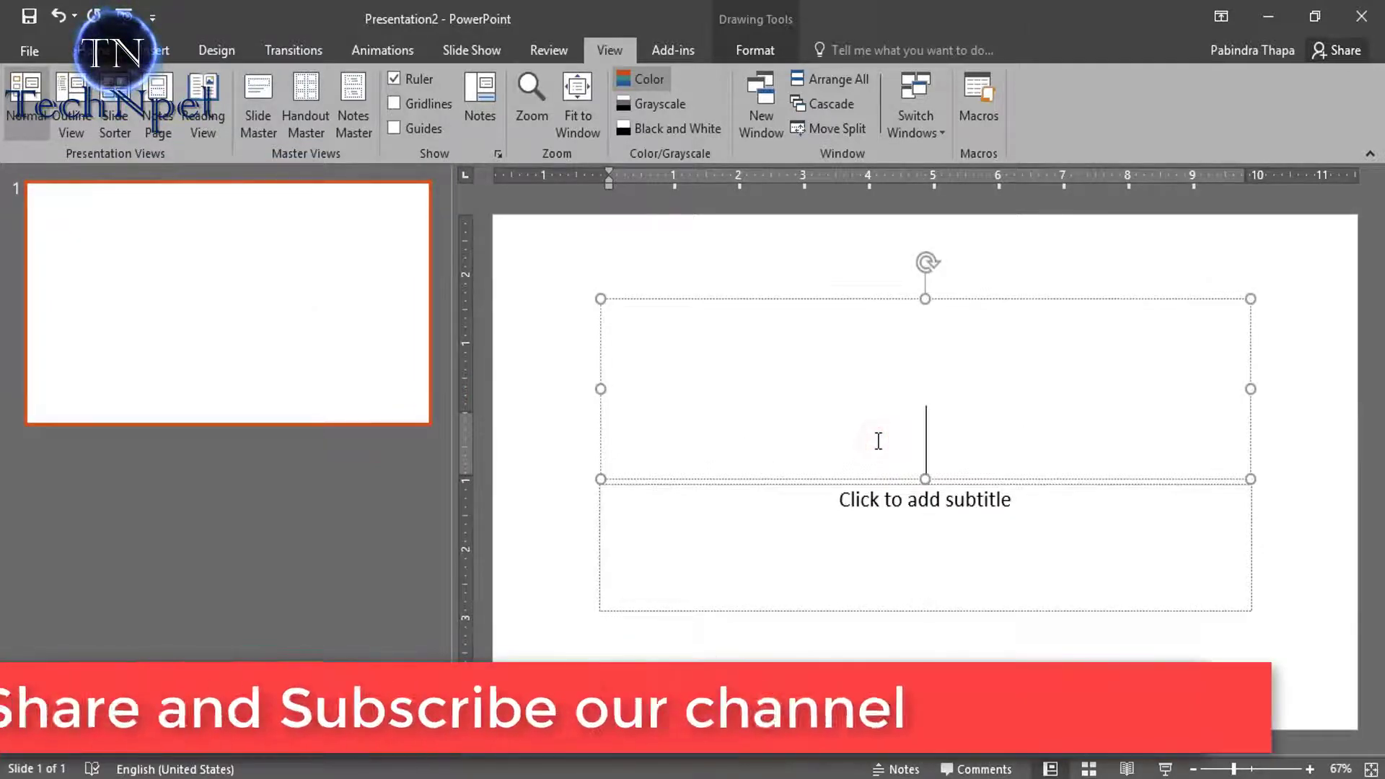
# Title the slide 'TechNpel' and narrow the thumbnail pane so the slide gets more room
pyautogui.write('Tec')
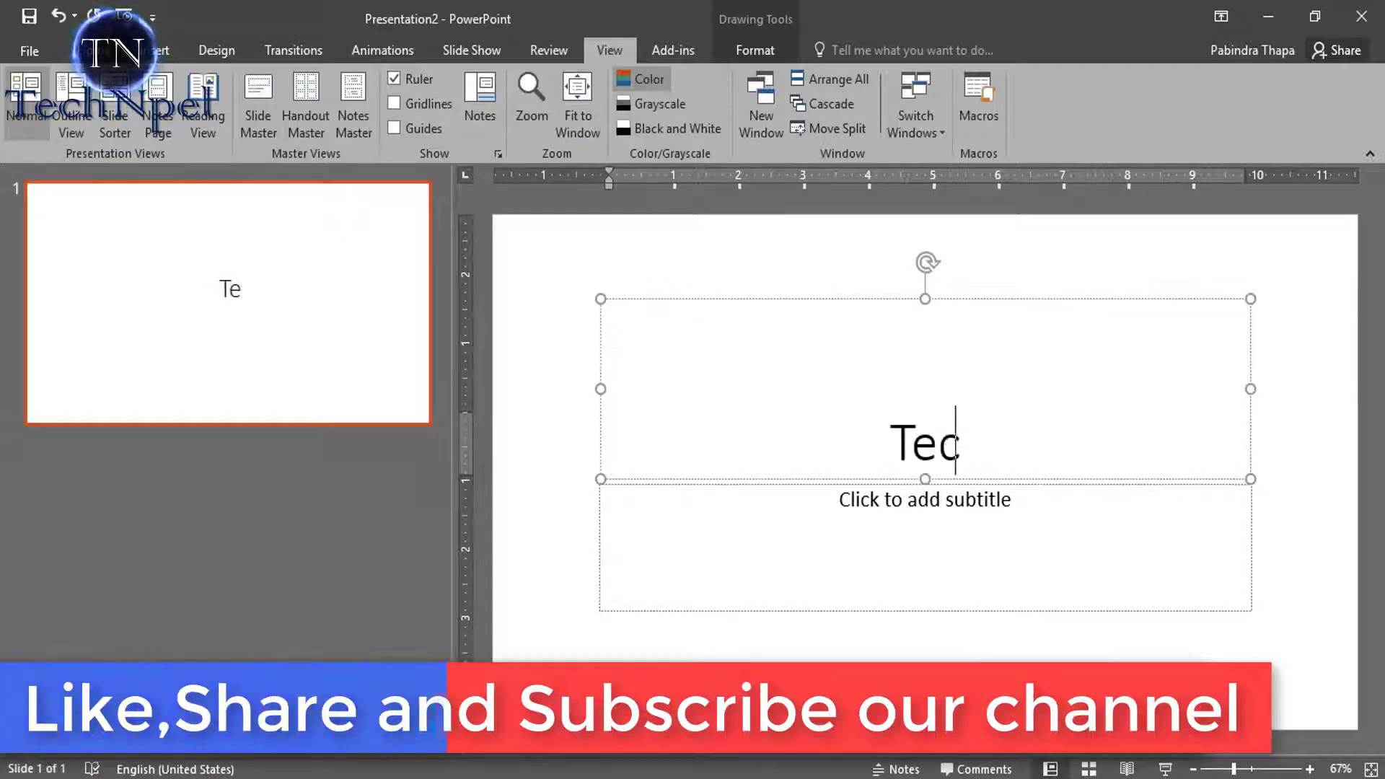
pyautogui.write('hNpel')
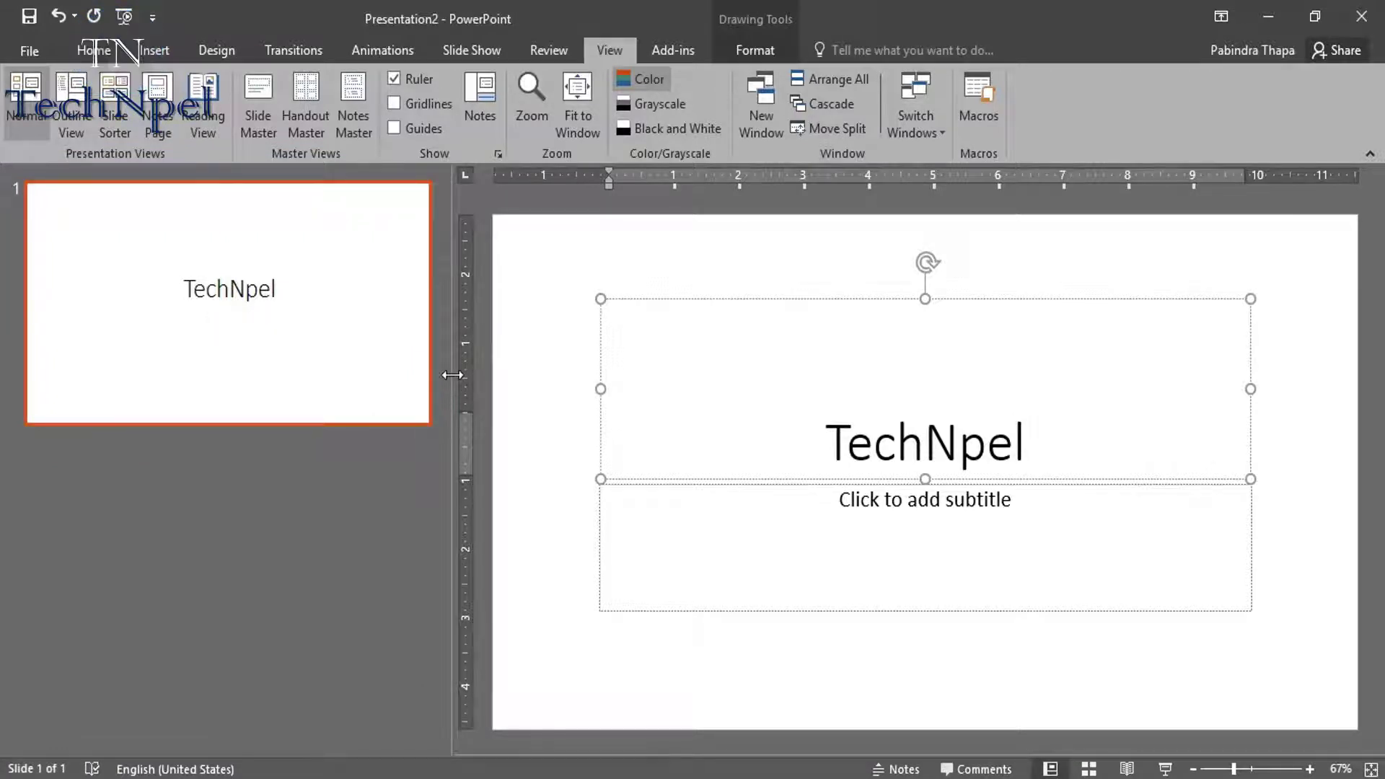
pyautogui.moveTo(447, 376)
pyautogui.mouseDown()
pyautogui.moveTo(4, 373)
pyautogui.moveTo(209, 371)
pyautogui.mouseUp()
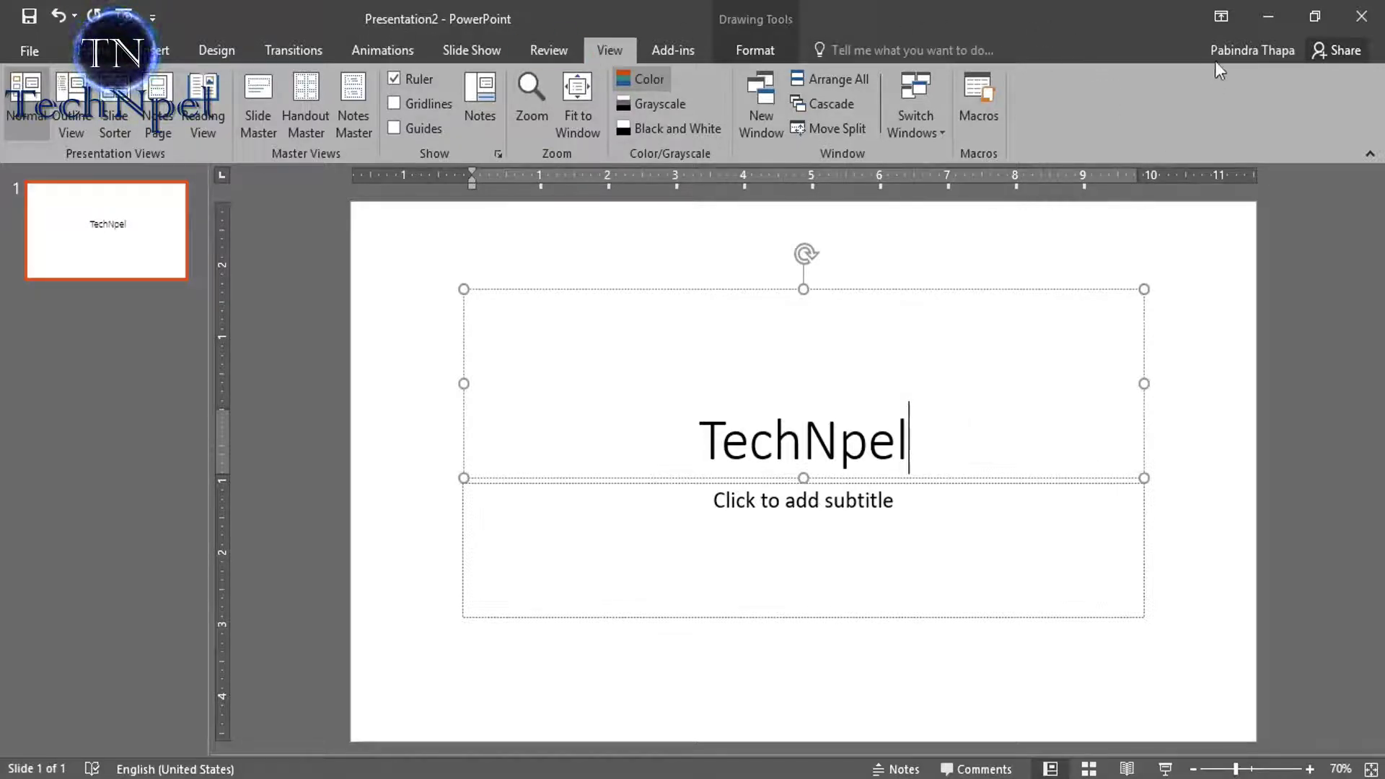
# Set Ribbon Display Options to Show Tabs so only tab names remain visible
pyautogui.click(1225, 19)
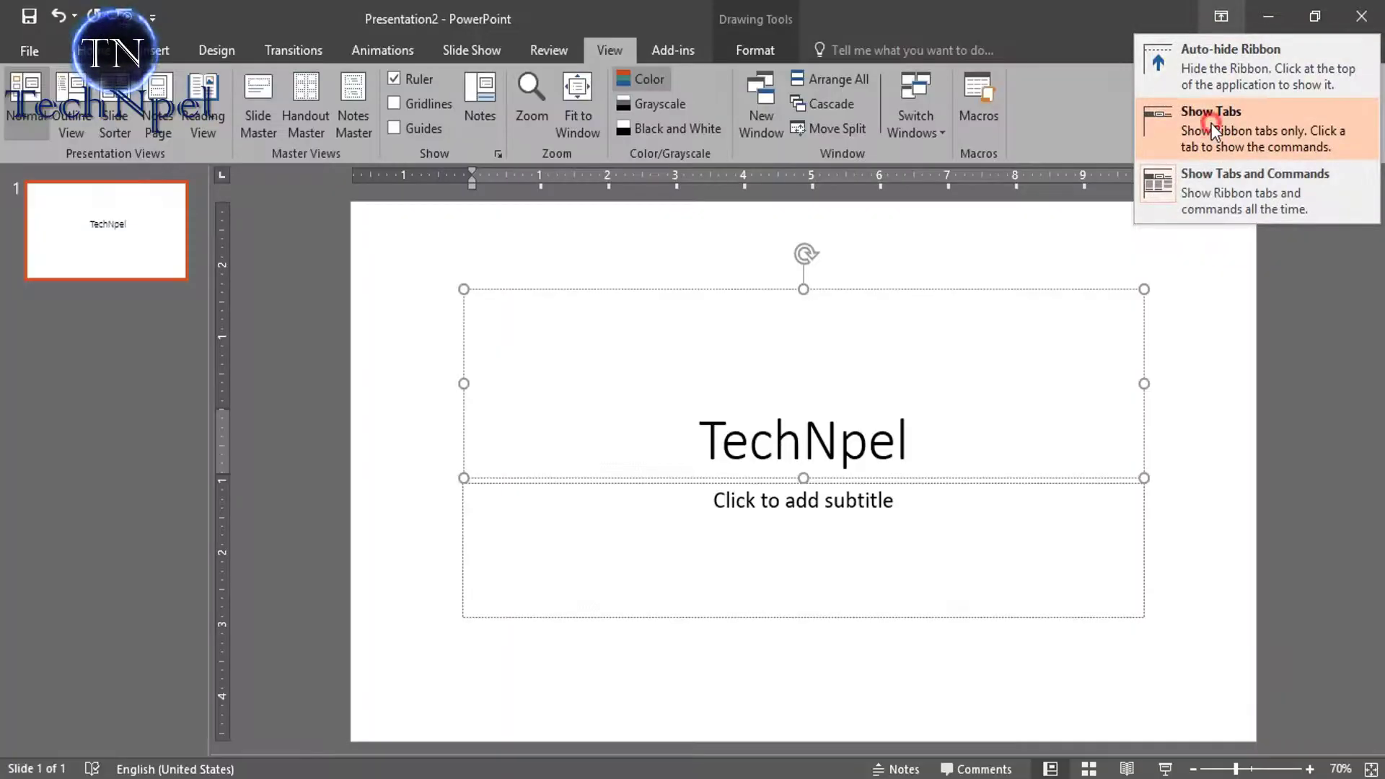
pyautogui.click(1210, 123)
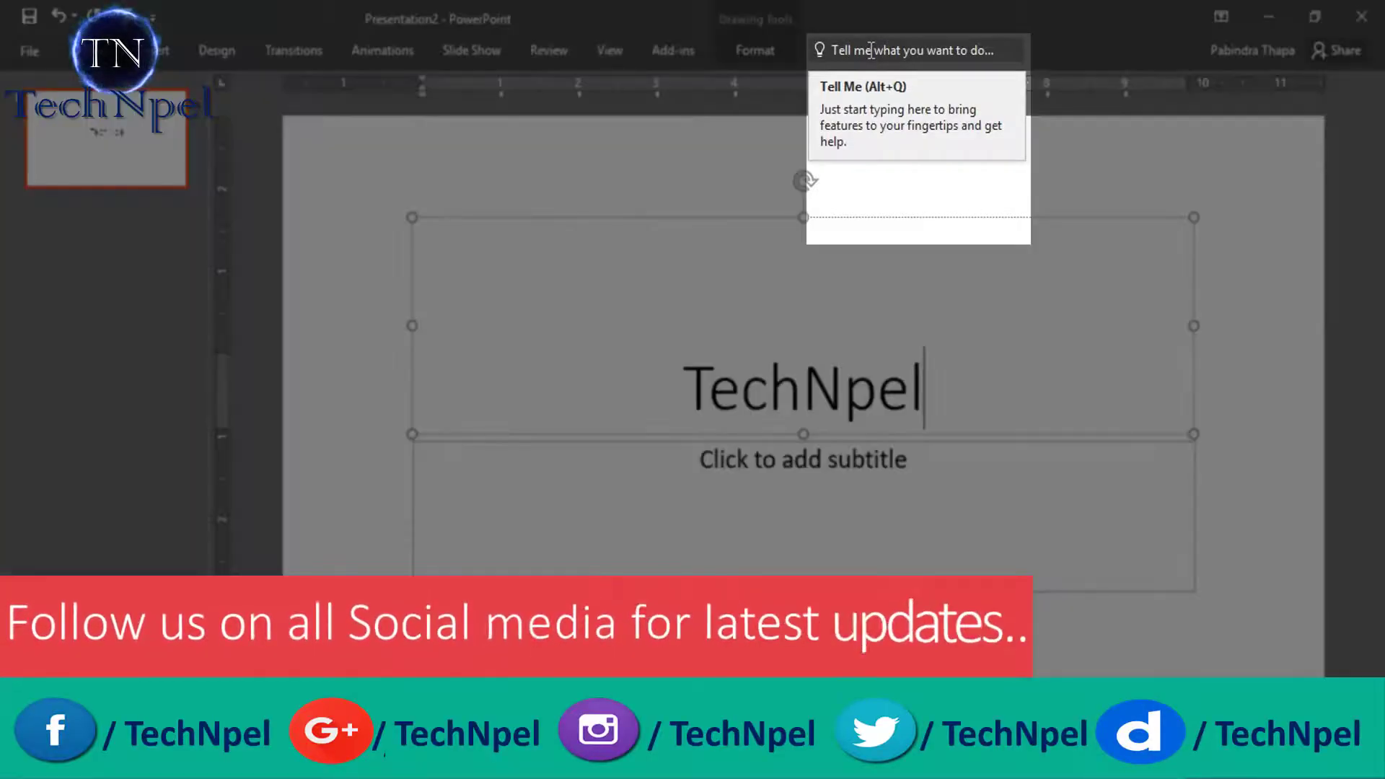
pyautogui.click(872, 50)
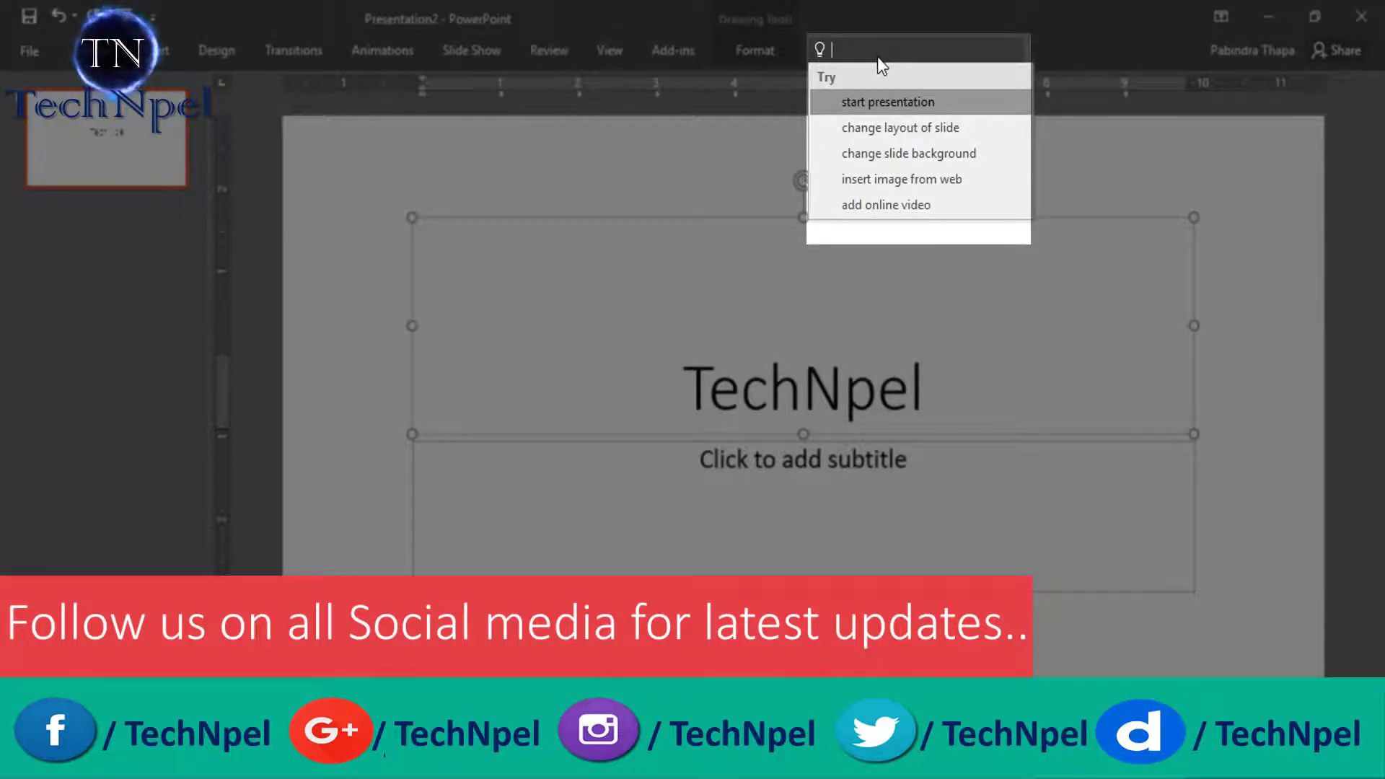
pyautogui.write('i')
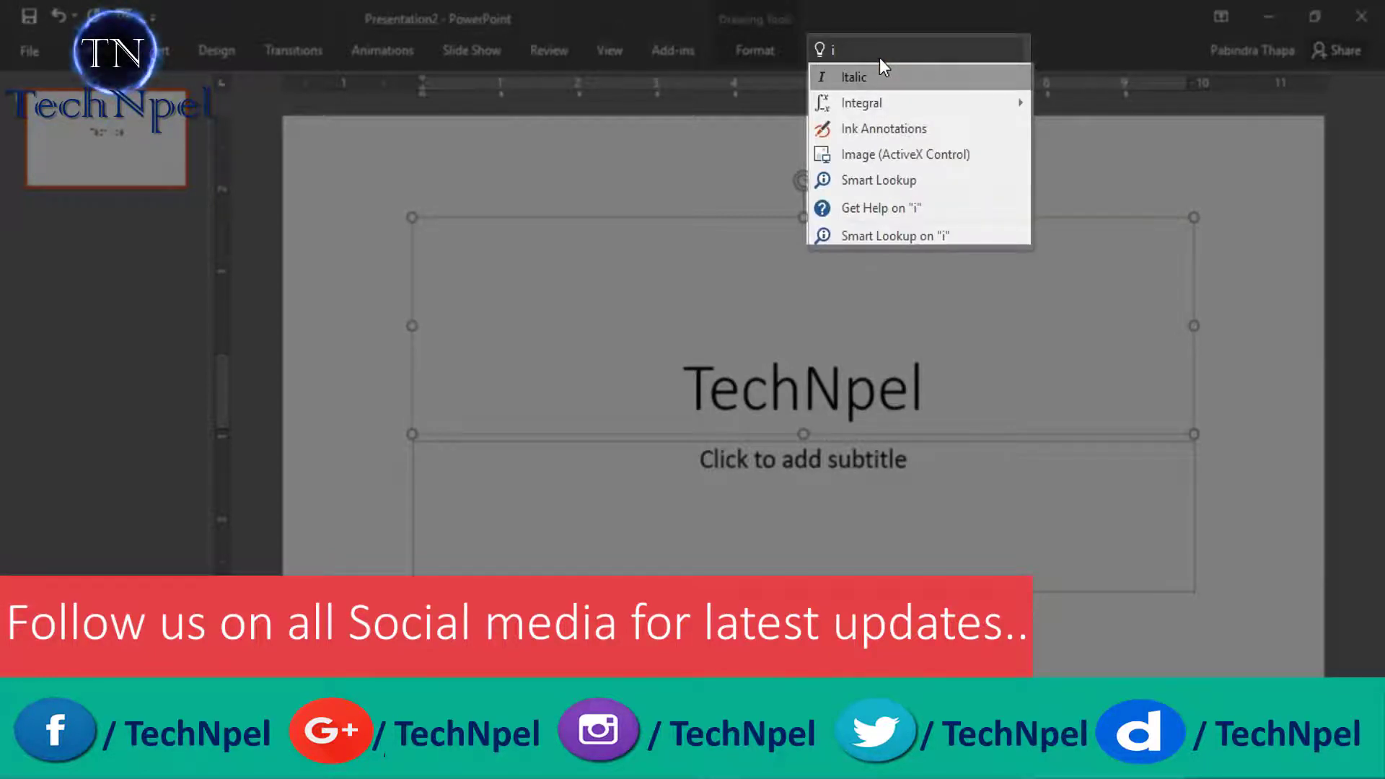
pyautogui.write('ns')
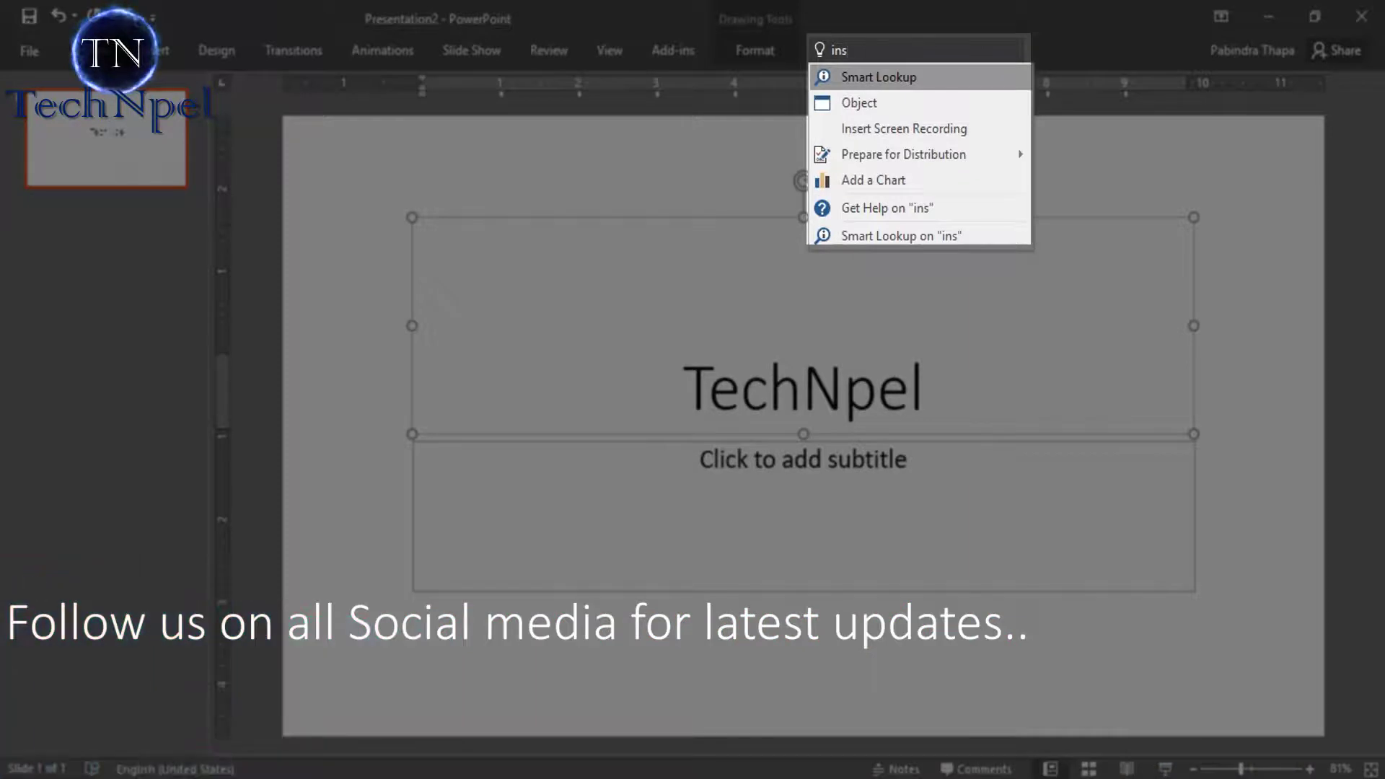
pyautogui.write('er')
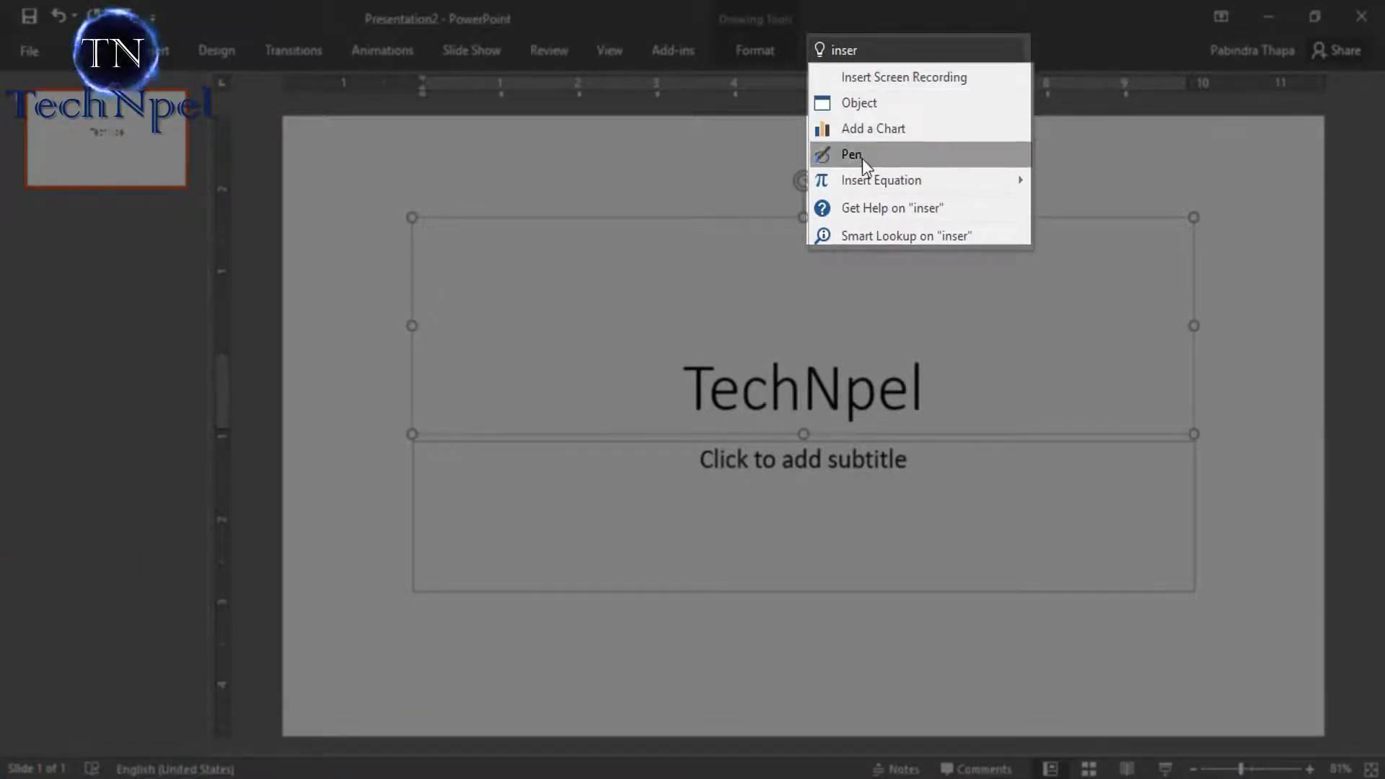
pyautogui.moveTo(873, 128)
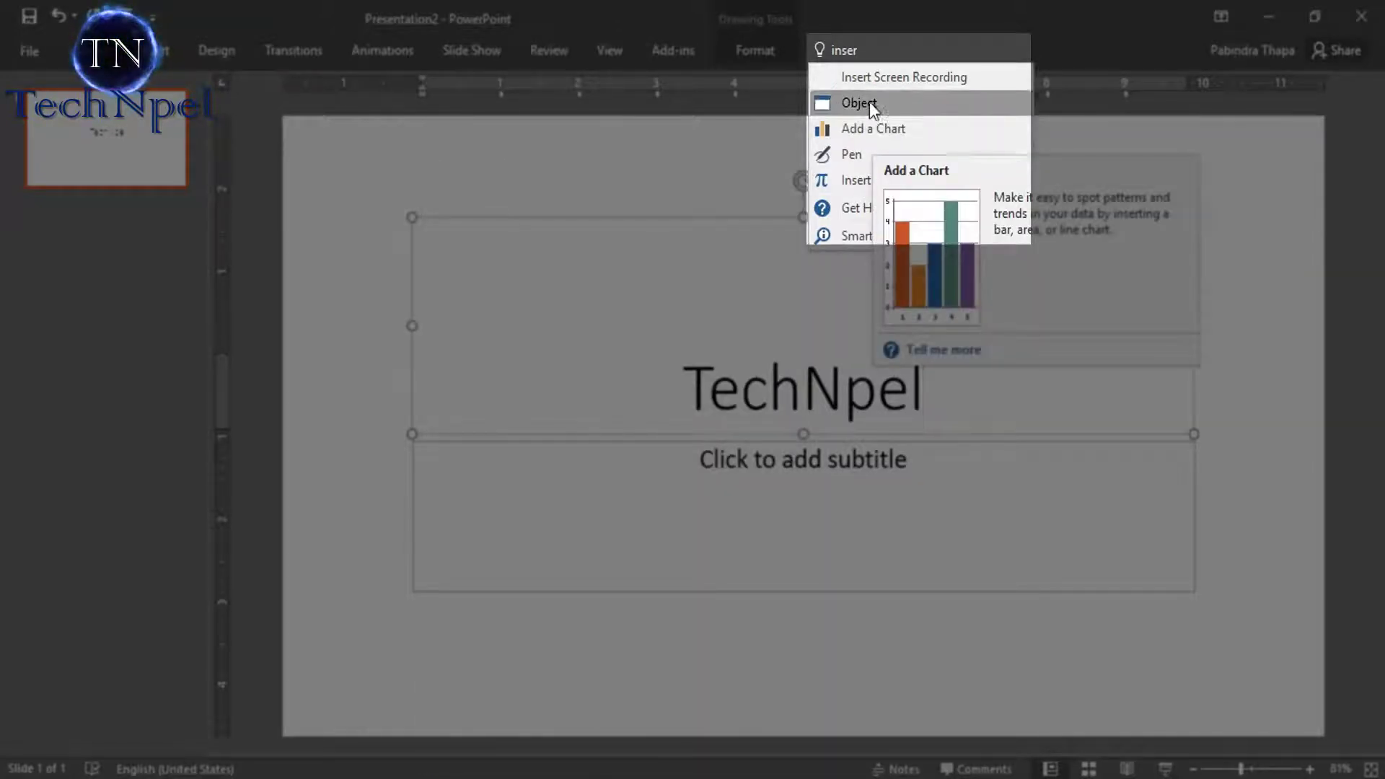
pyautogui.click(876, 49)
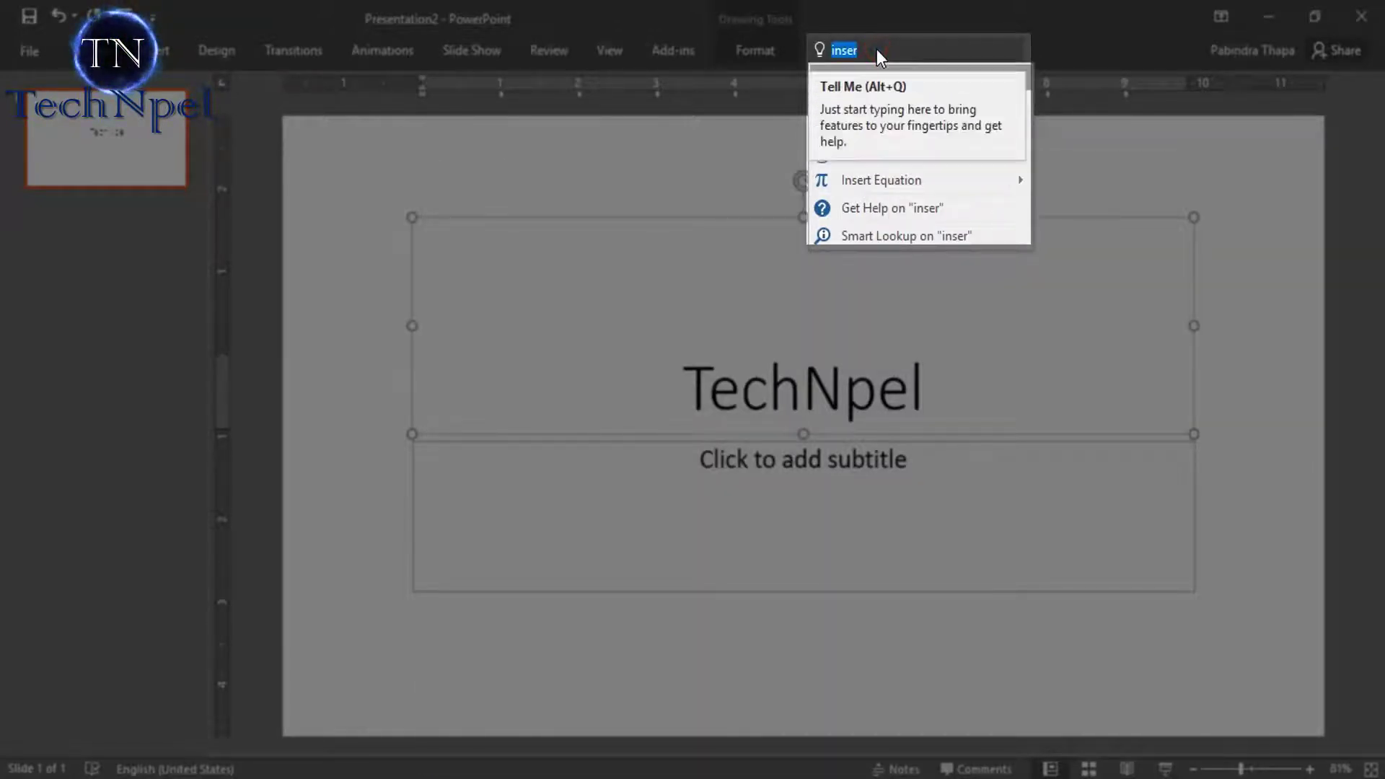
pyautogui.press('Escape')
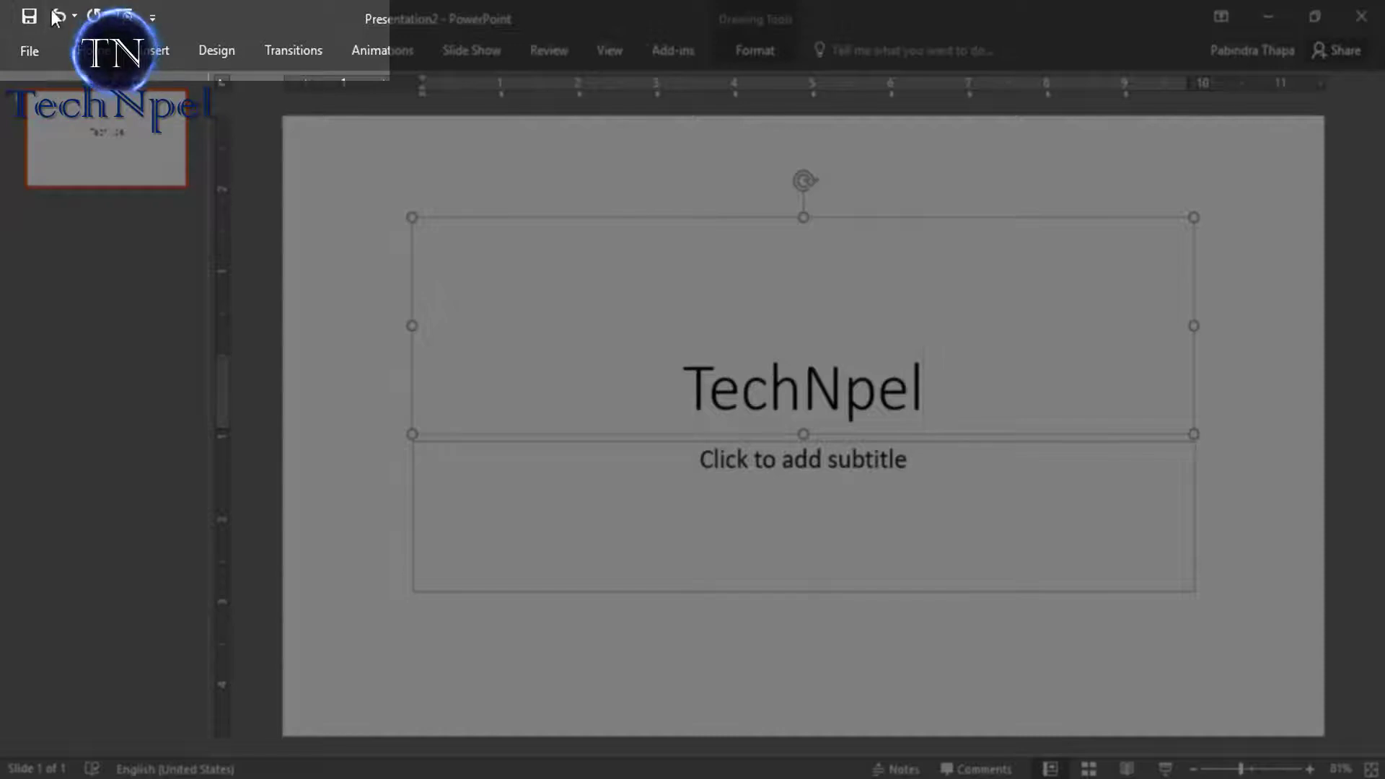
# Add Spelling and New to the Quick Access Toolbar
pyautogui.click(152, 17)
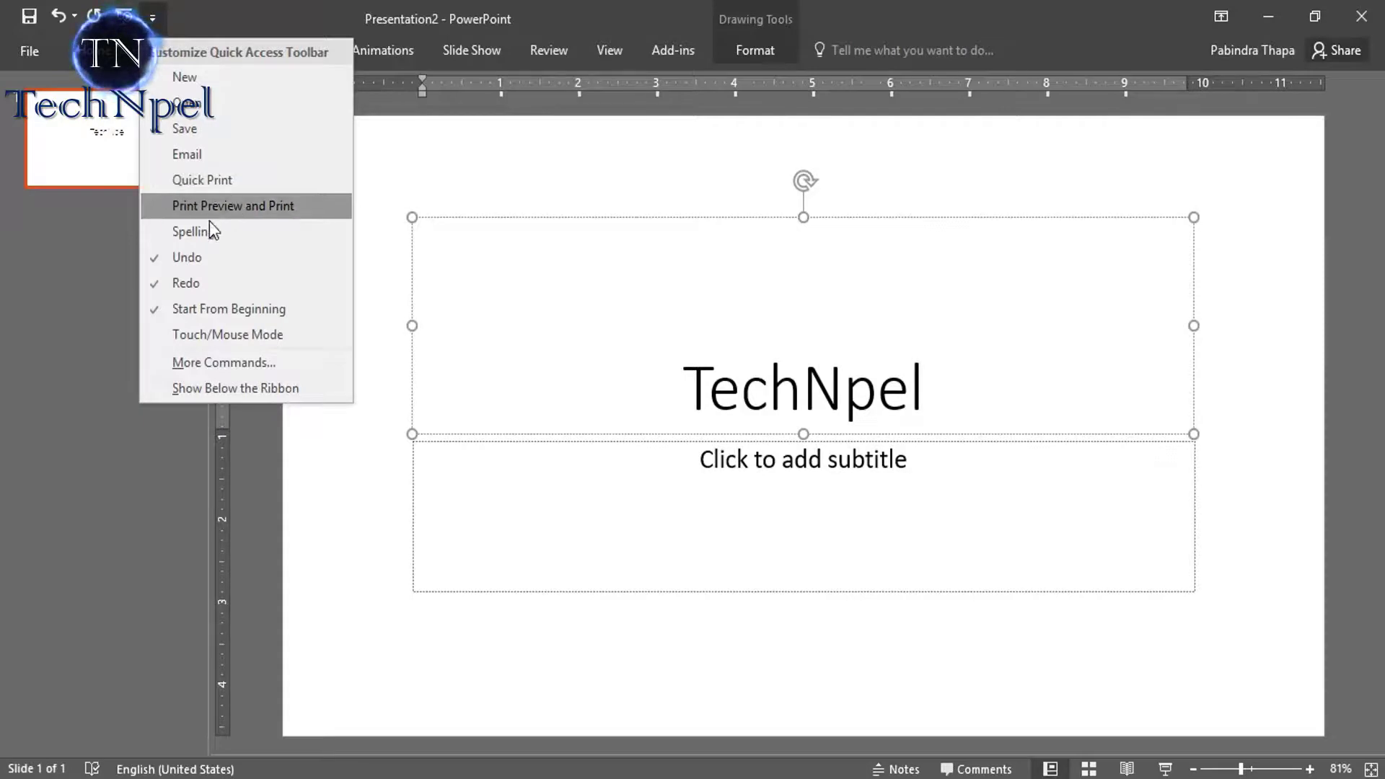
pyautogui.click(204, 231)
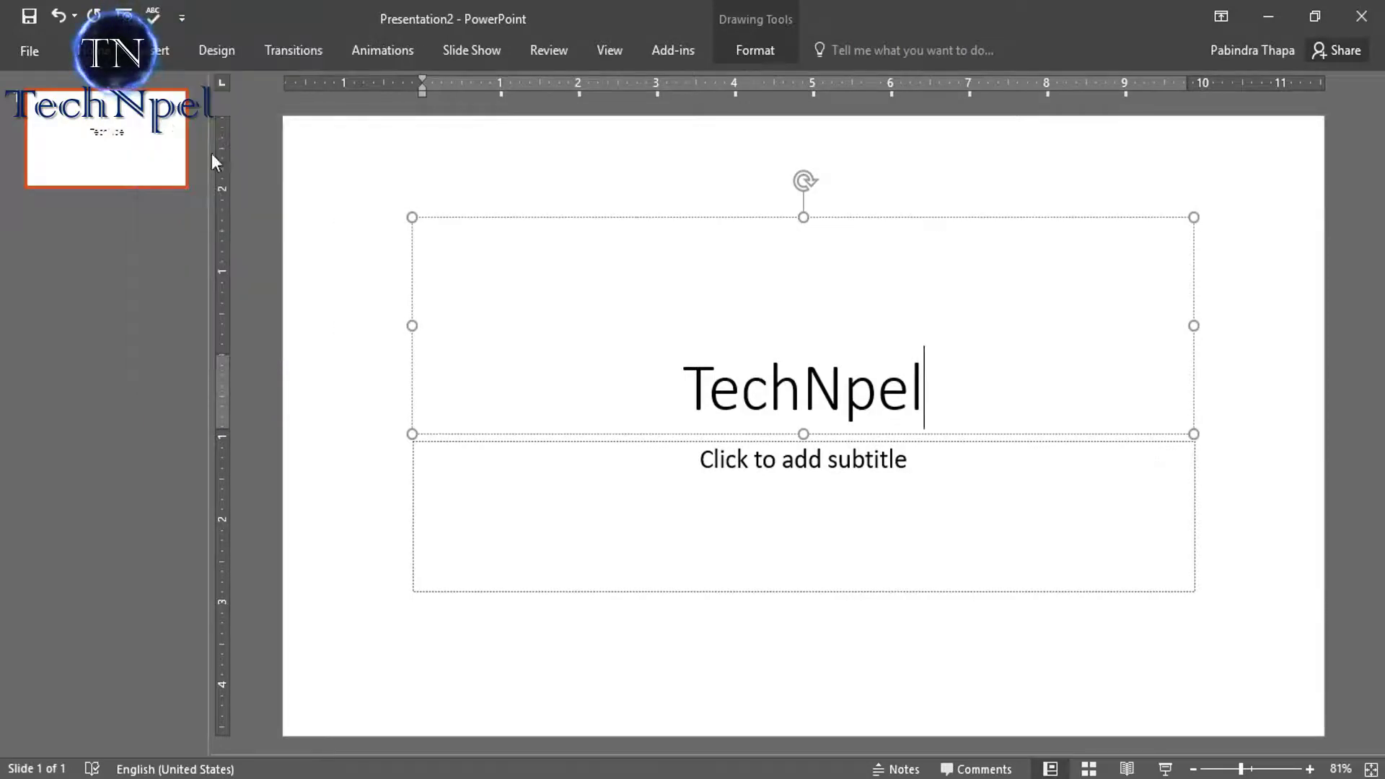
pyautogui.click(183, 20)
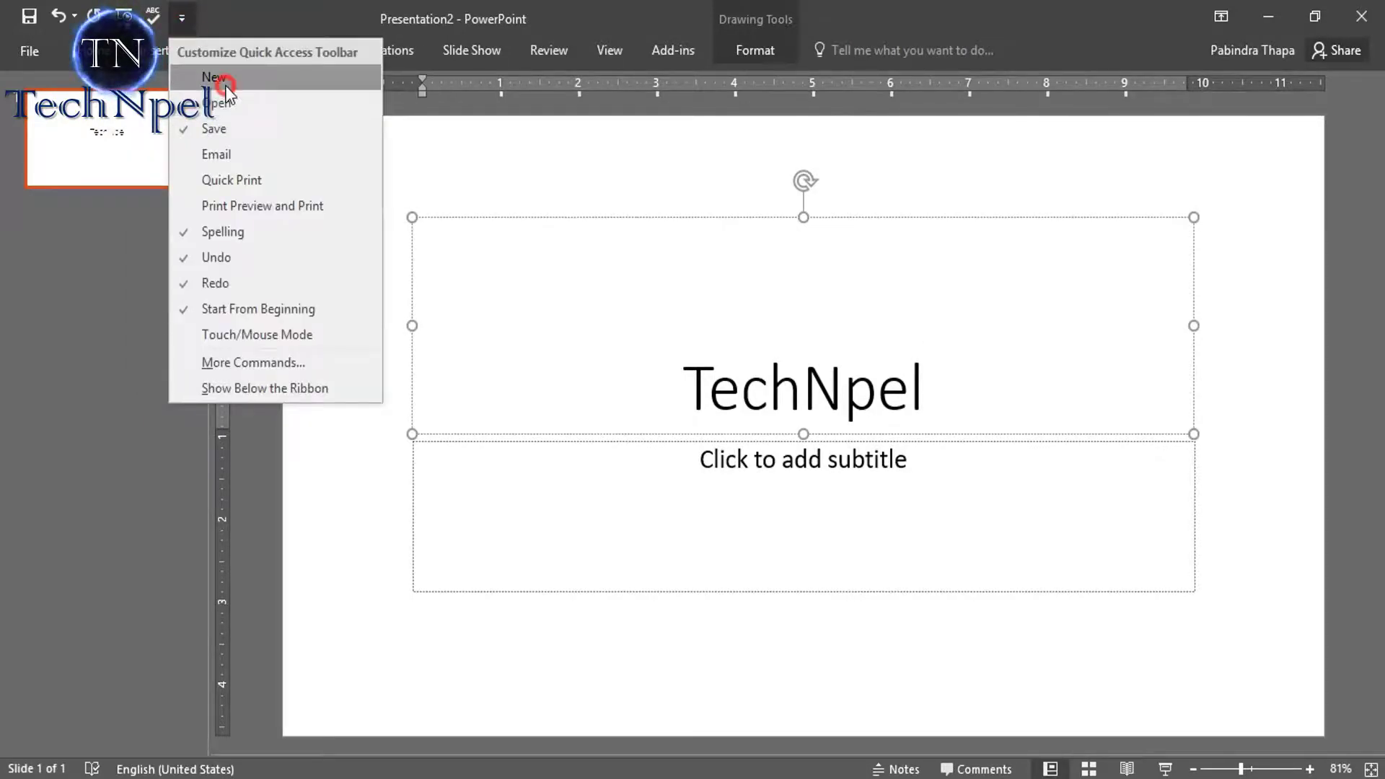
pyautogui.click(215, 78)
pyautogui.click(212, 18)
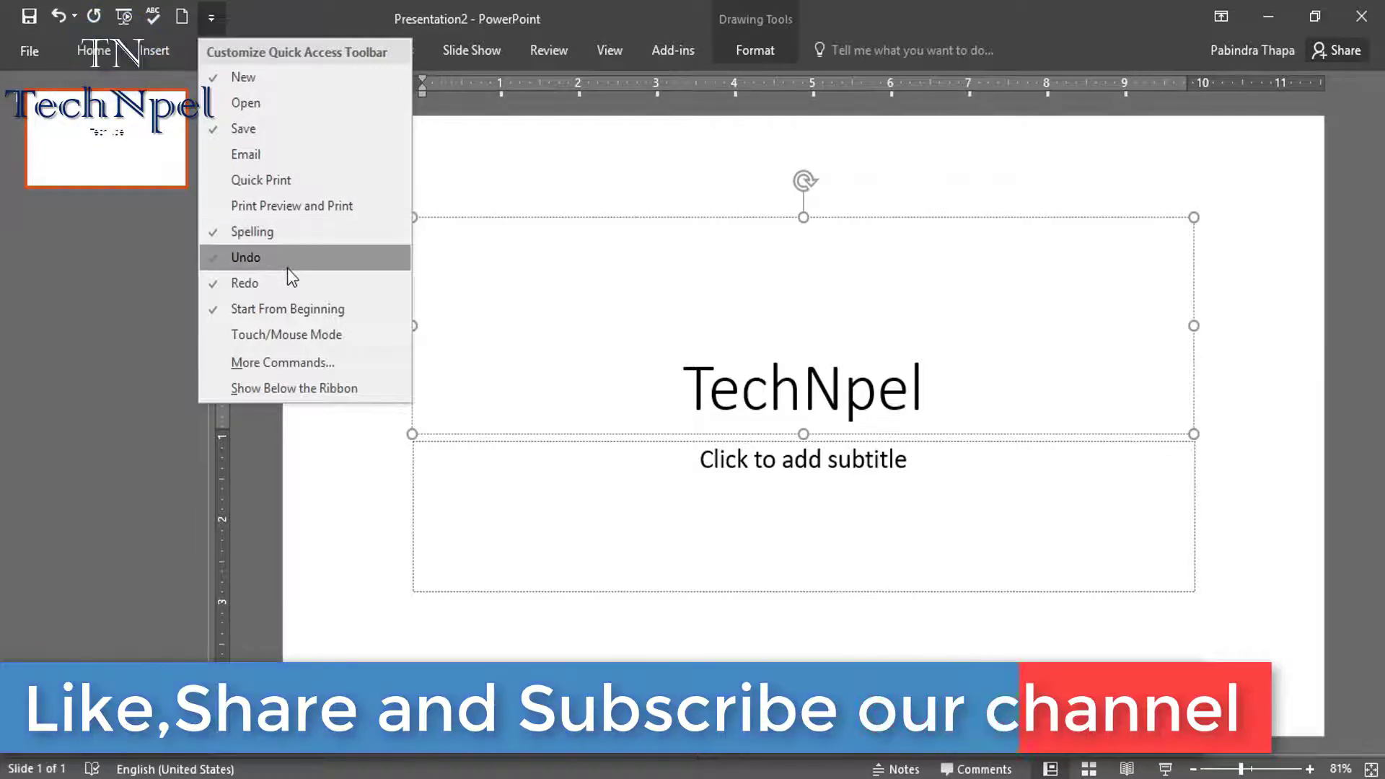
pyautogui.click(261, 179)
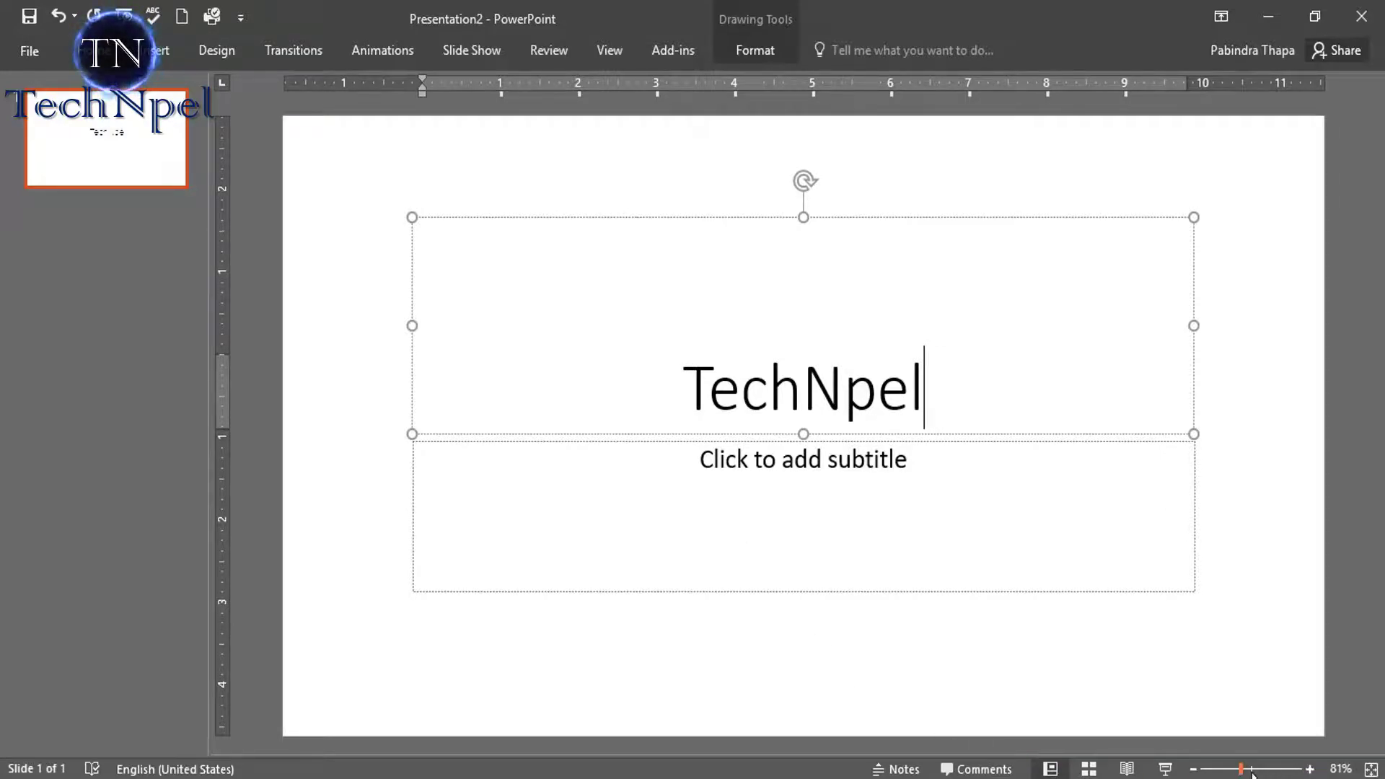
# Adjust the zoom, try Reading View, Slide Sorter and Normal view, then open the Comments pane
pyautogui.moveTo(1252, 773)
pyautogui.mouseDown()
pyautogui.moveTo(1299, 772)
pyautogui.moveTo(1222, 770)
pyautogui.moveTo(1235, 770)
pyautogui.mouseUp()
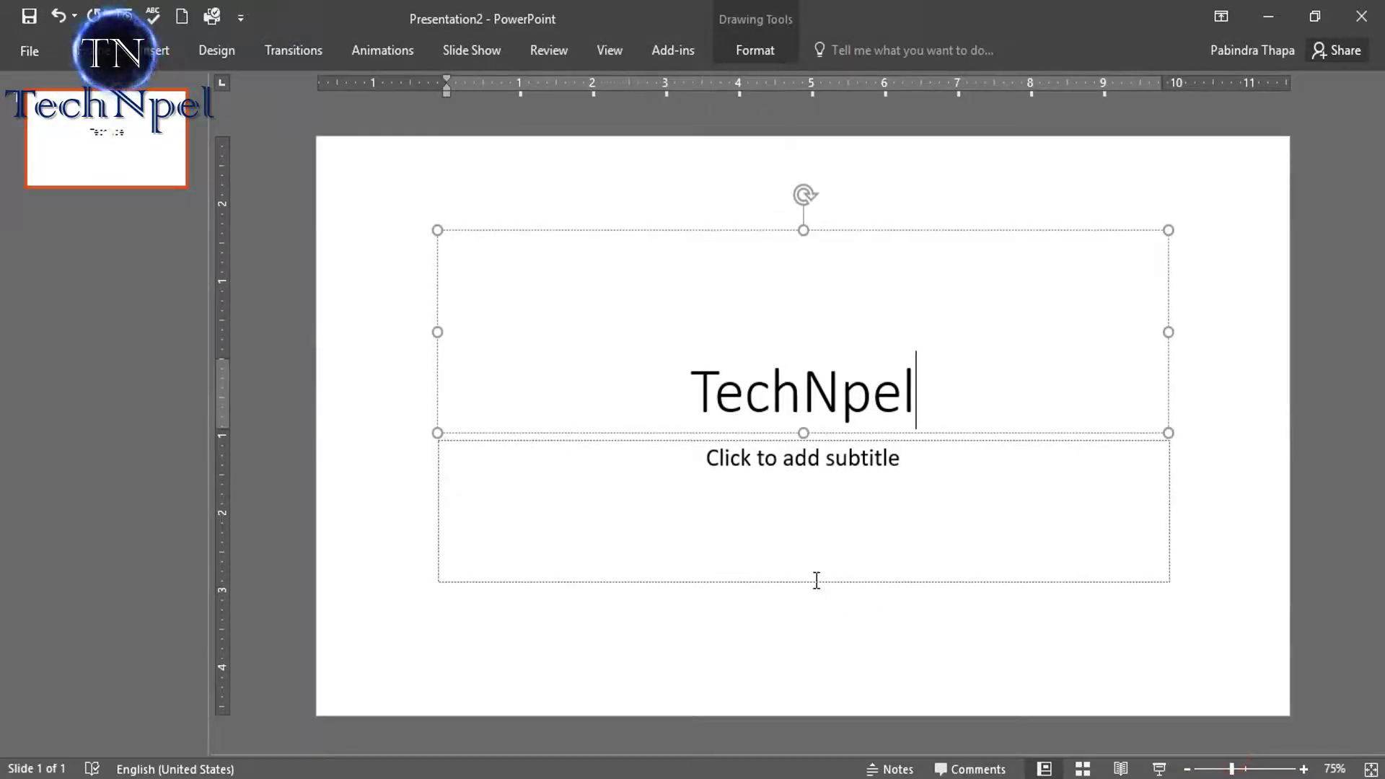
pyautogui.click(842, 540)
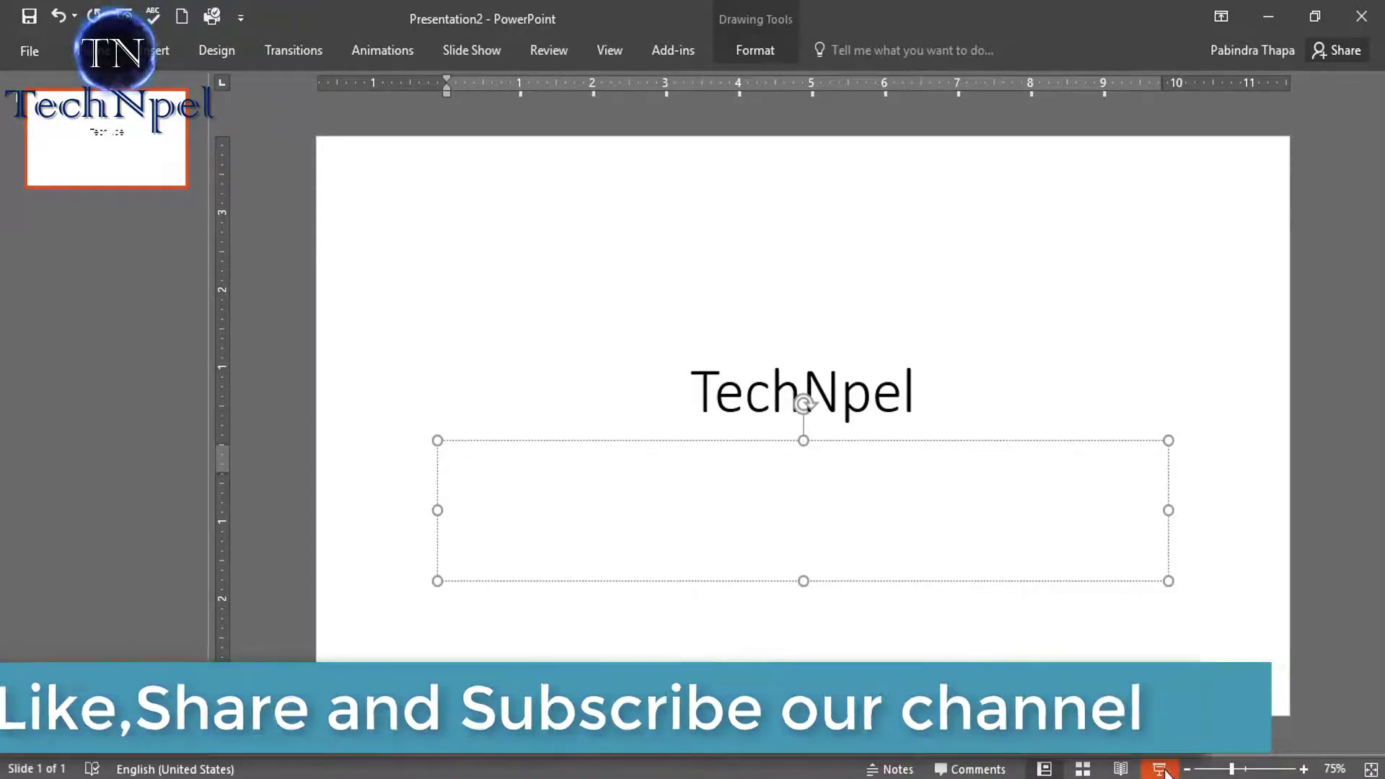
pyautogui.click(1122, 769)
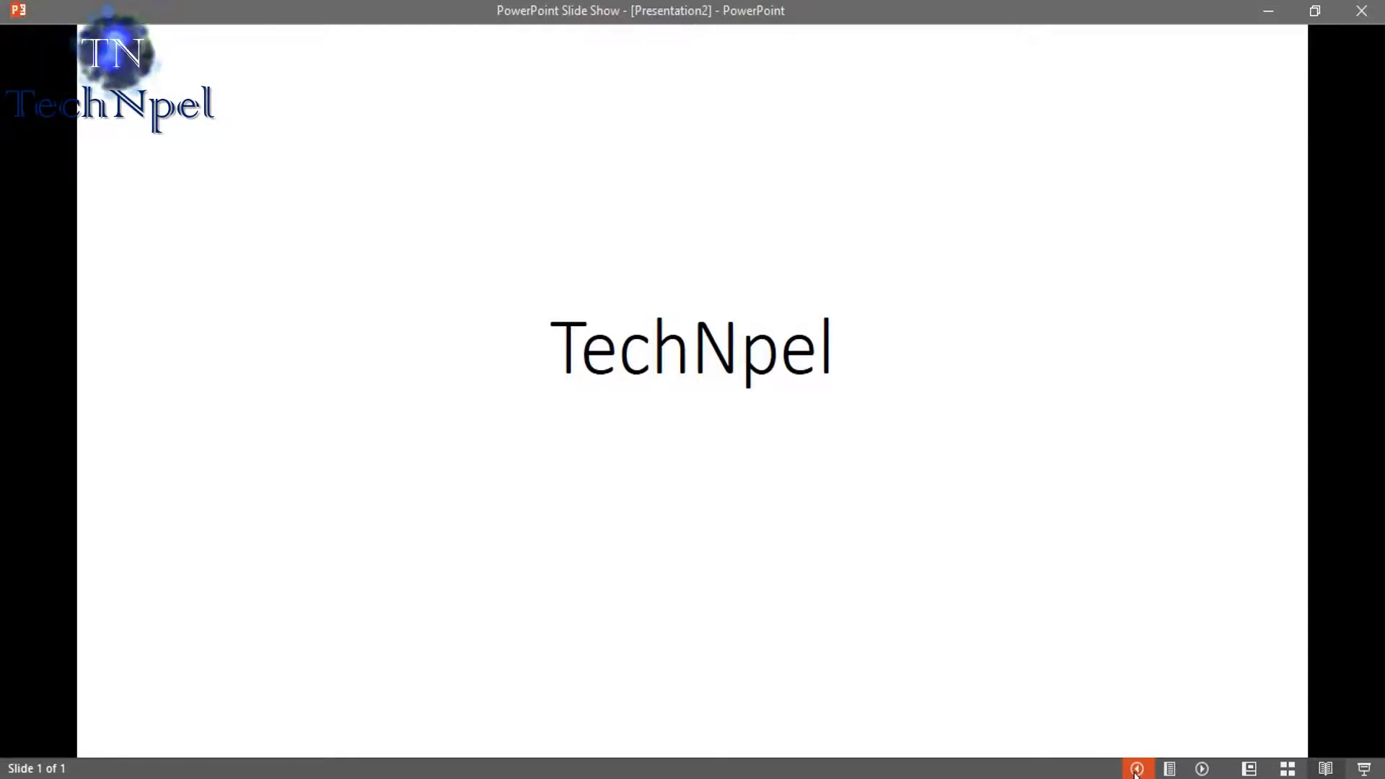
pyautogui.click(1288, 768)
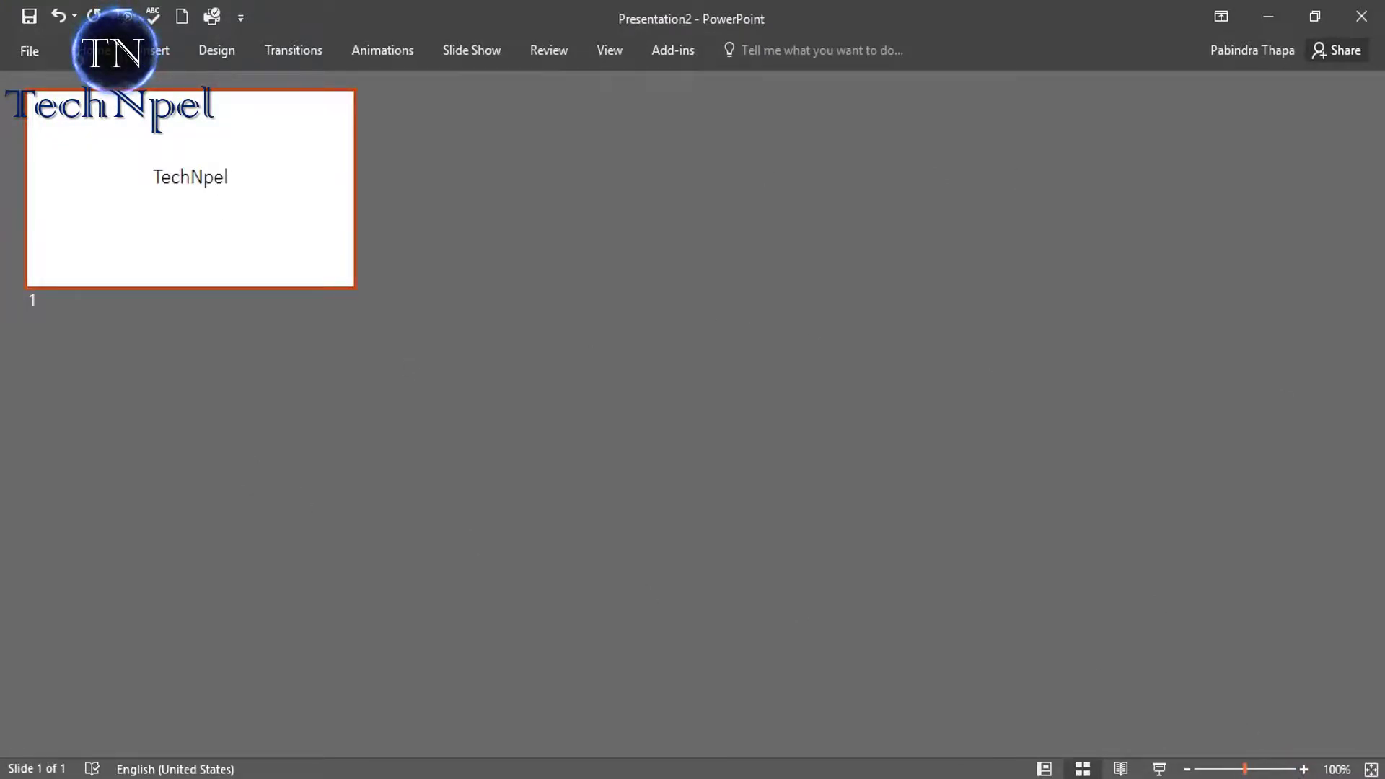
pyautogui.click(1048, 769)
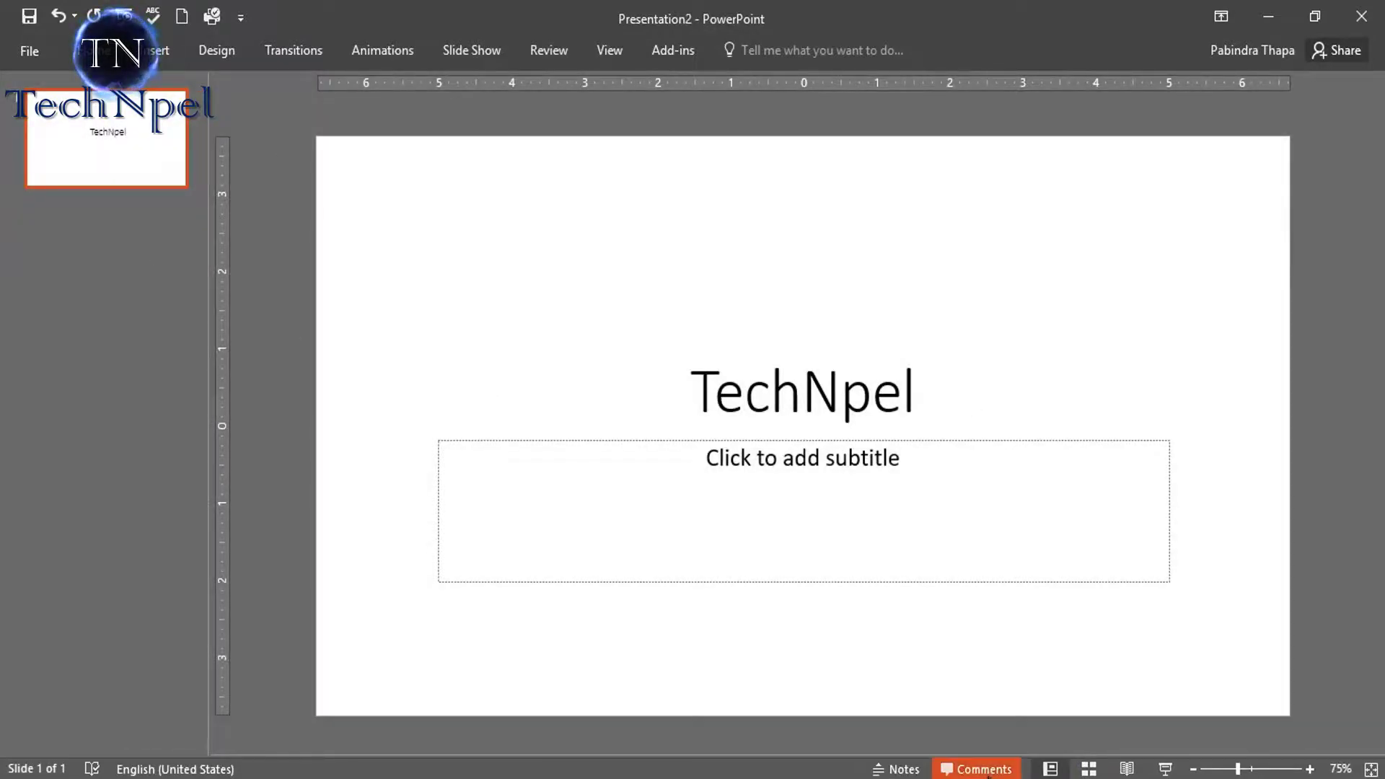
pyautogui.click(985, 771)
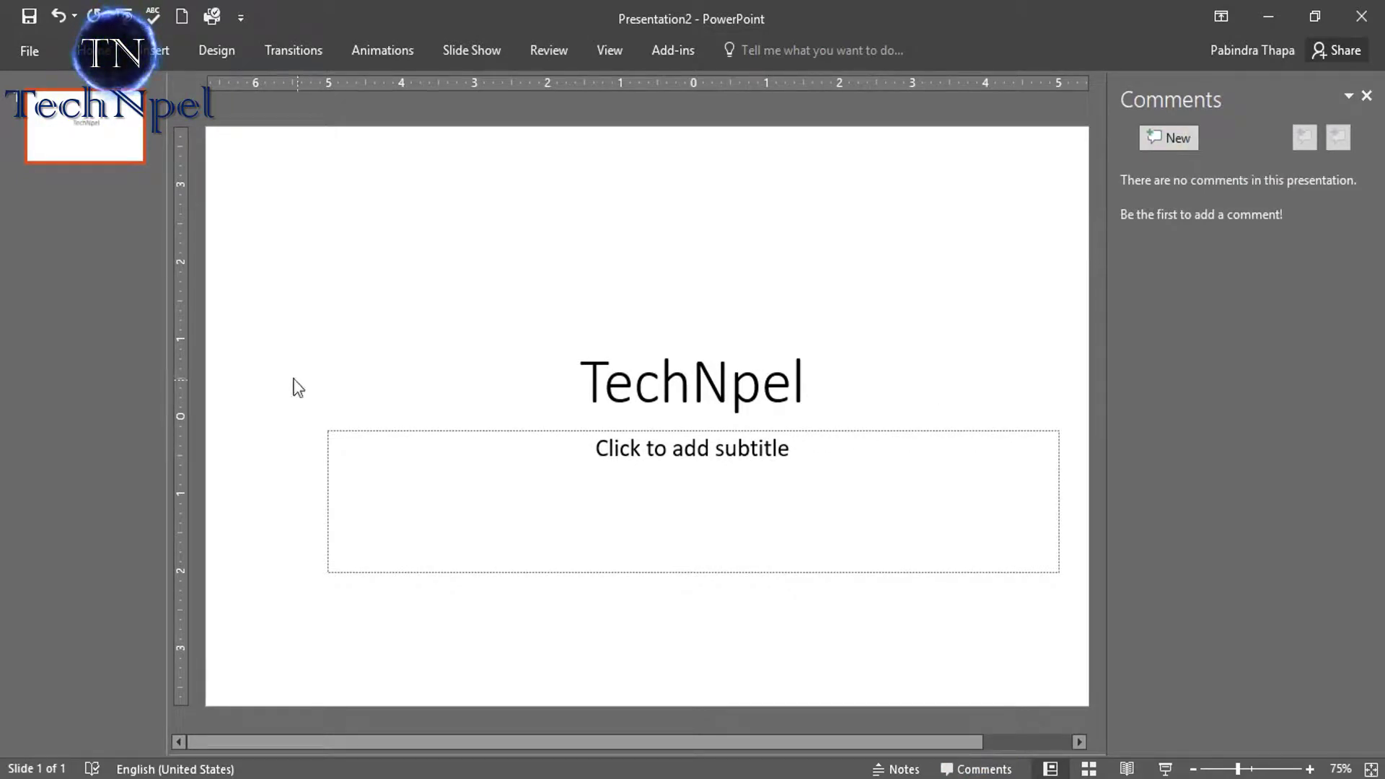
pyautogui.click(897, 769)
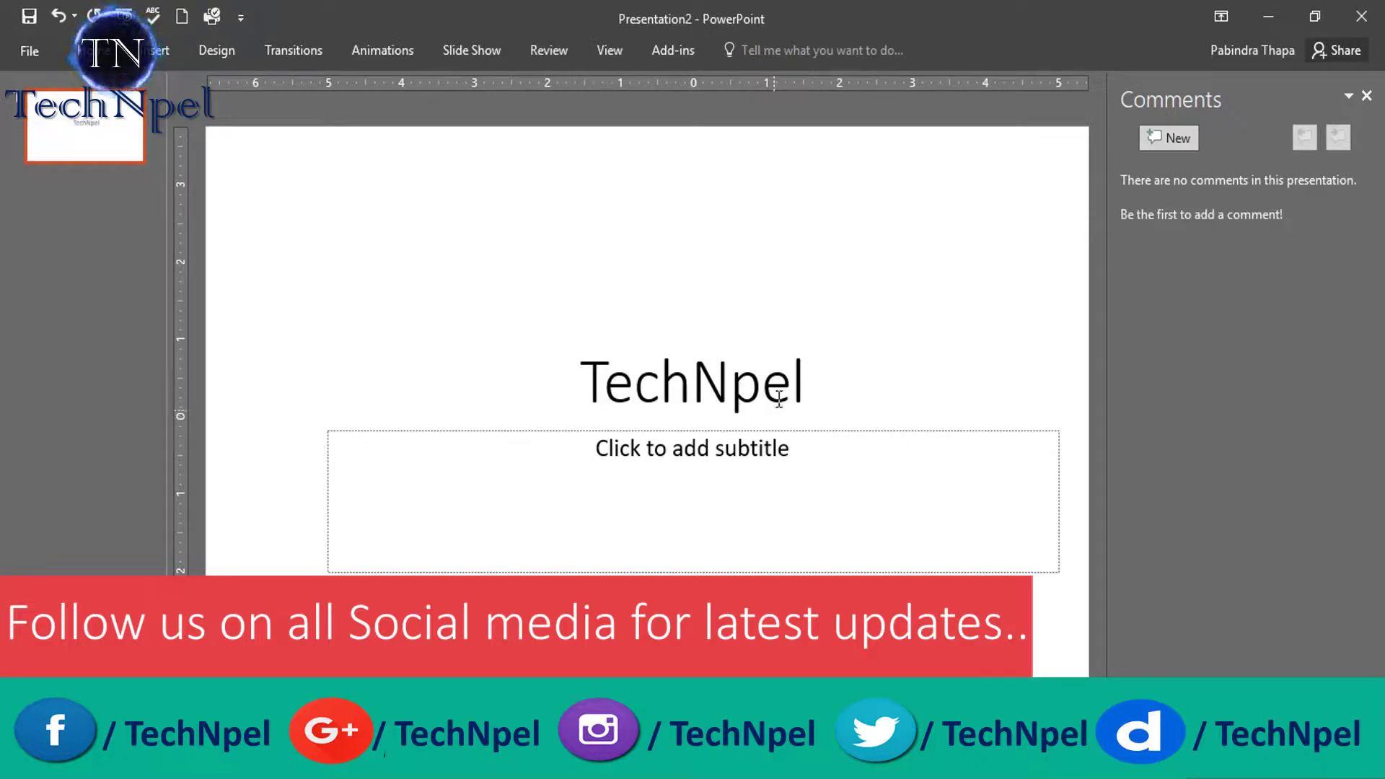
# Restore the ribbon to Show Tabs and Commands and open the File backstage Info page
pyautogui.click(1221, 16)
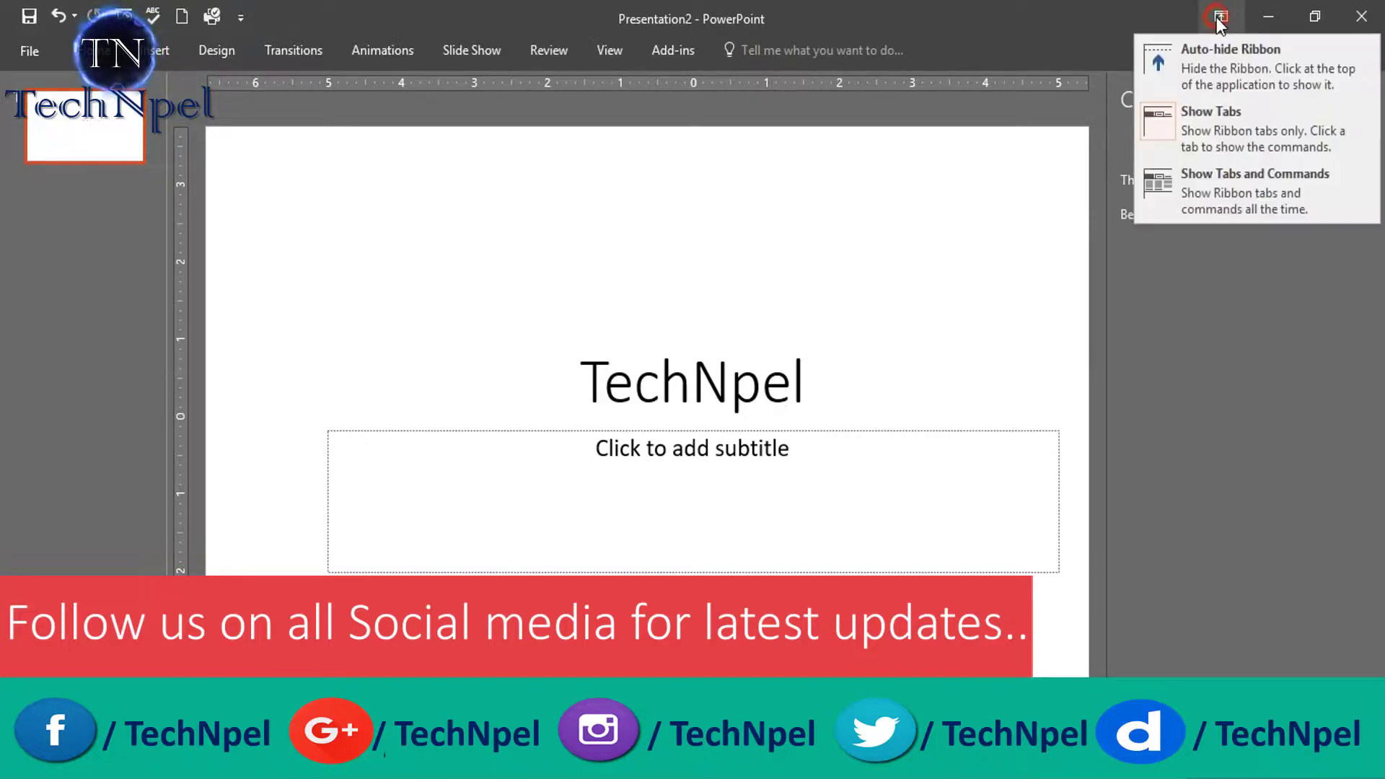
pyautogui.click(1202, 193)
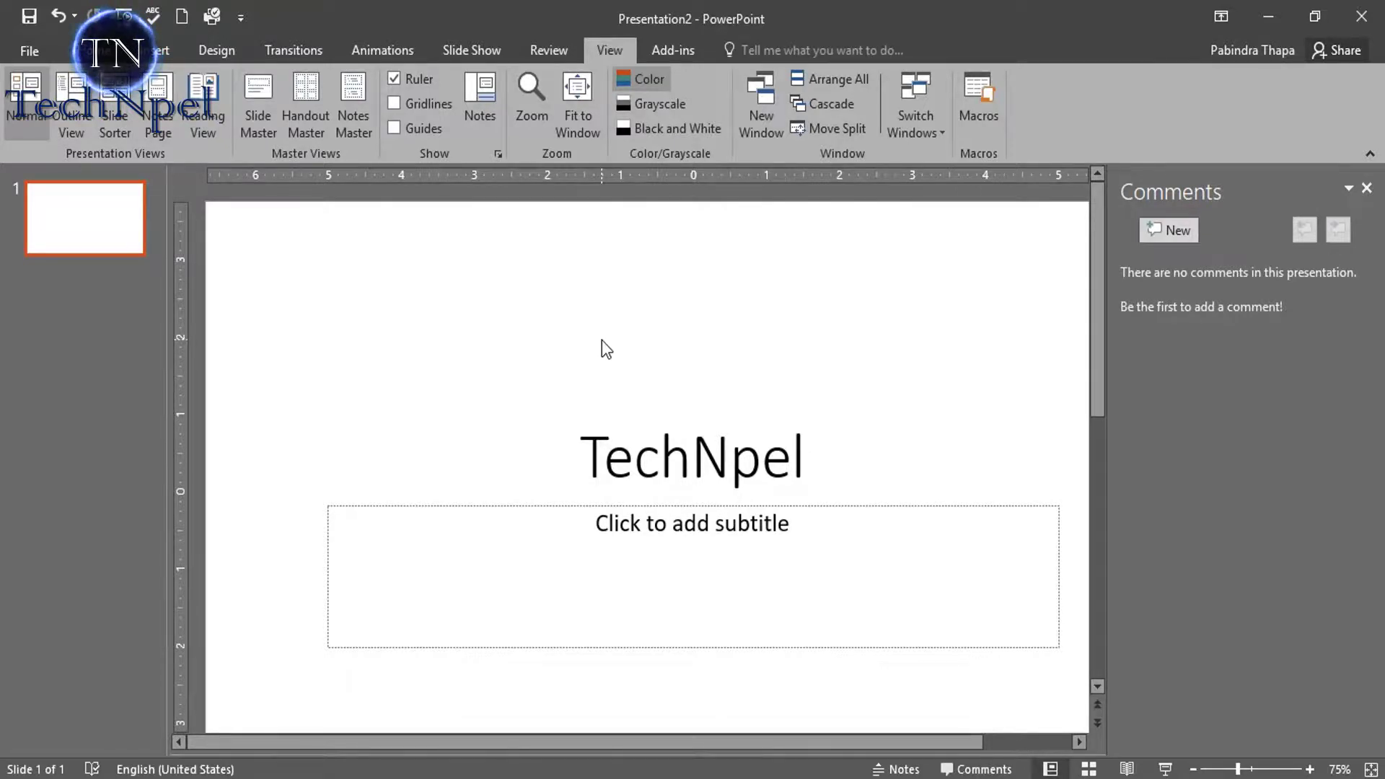
pyautogui.click(36, 48)
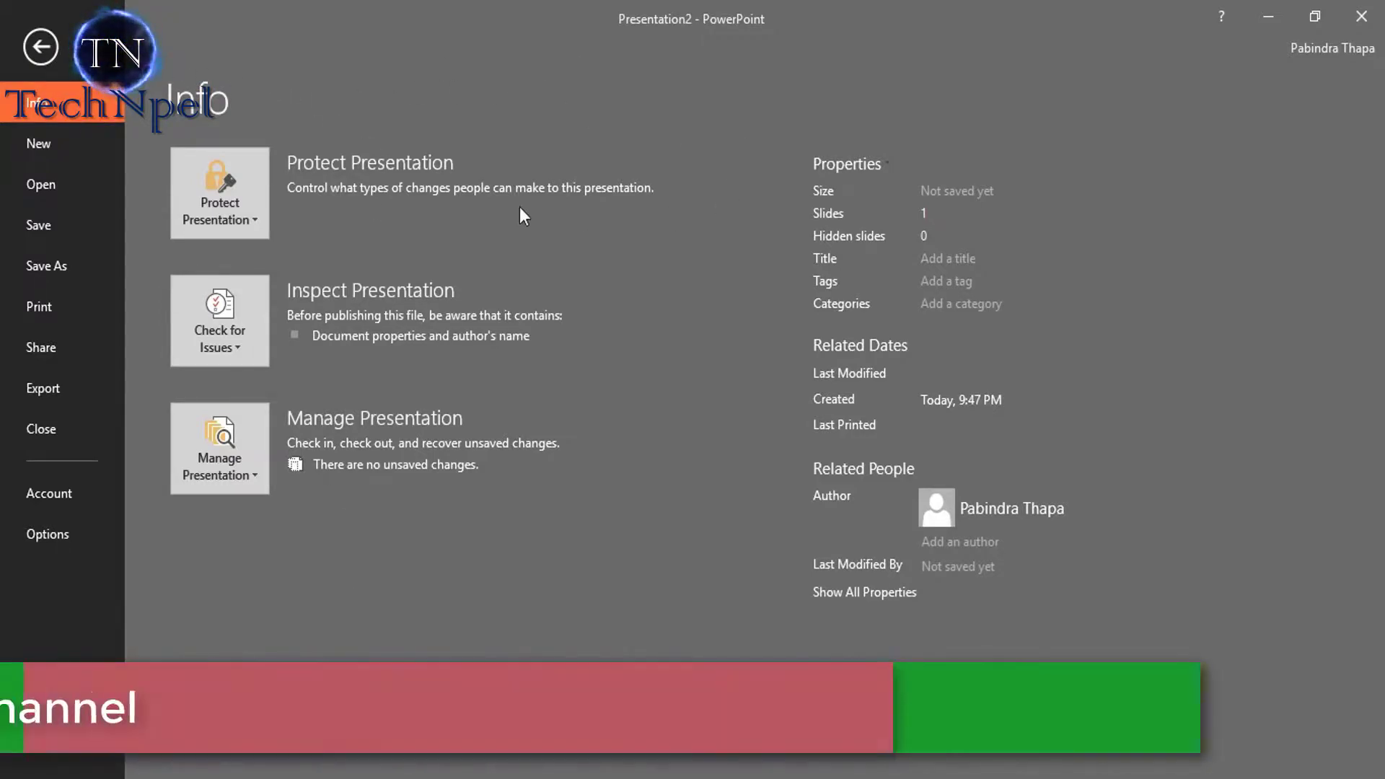
# Visit the backstage New and Print pages, then open the signed-in account's details
pyautogui.click(58, 149)
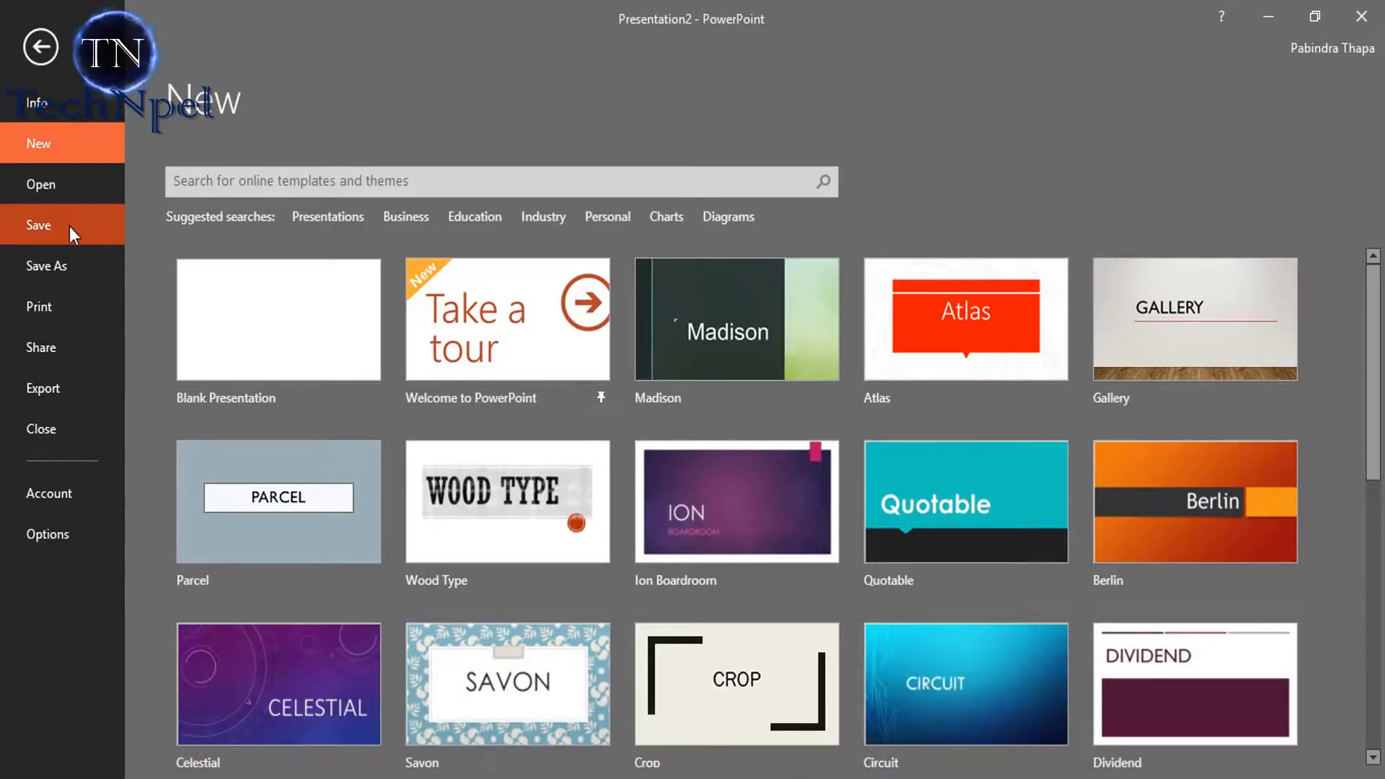
pyautogui.click(66, 307)
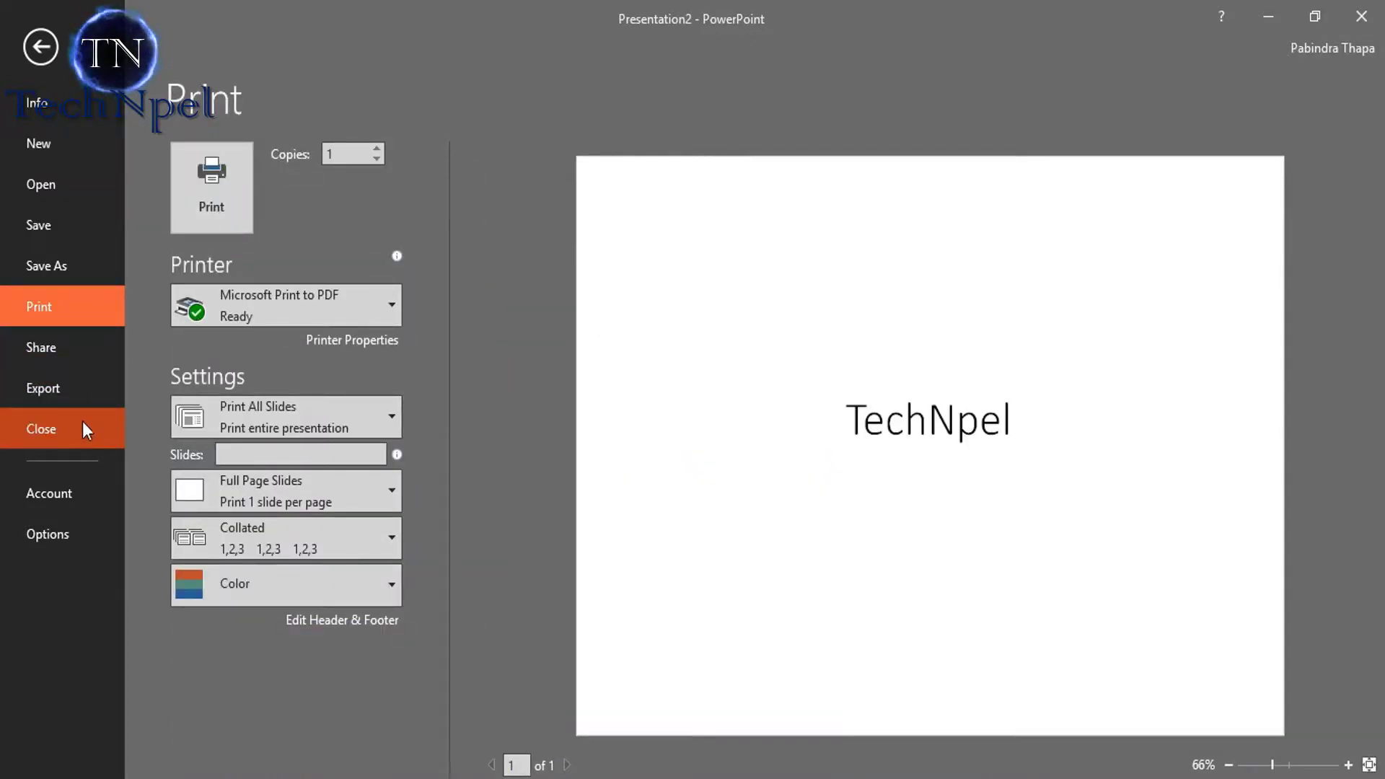
pyautogui.click(1340, 56)
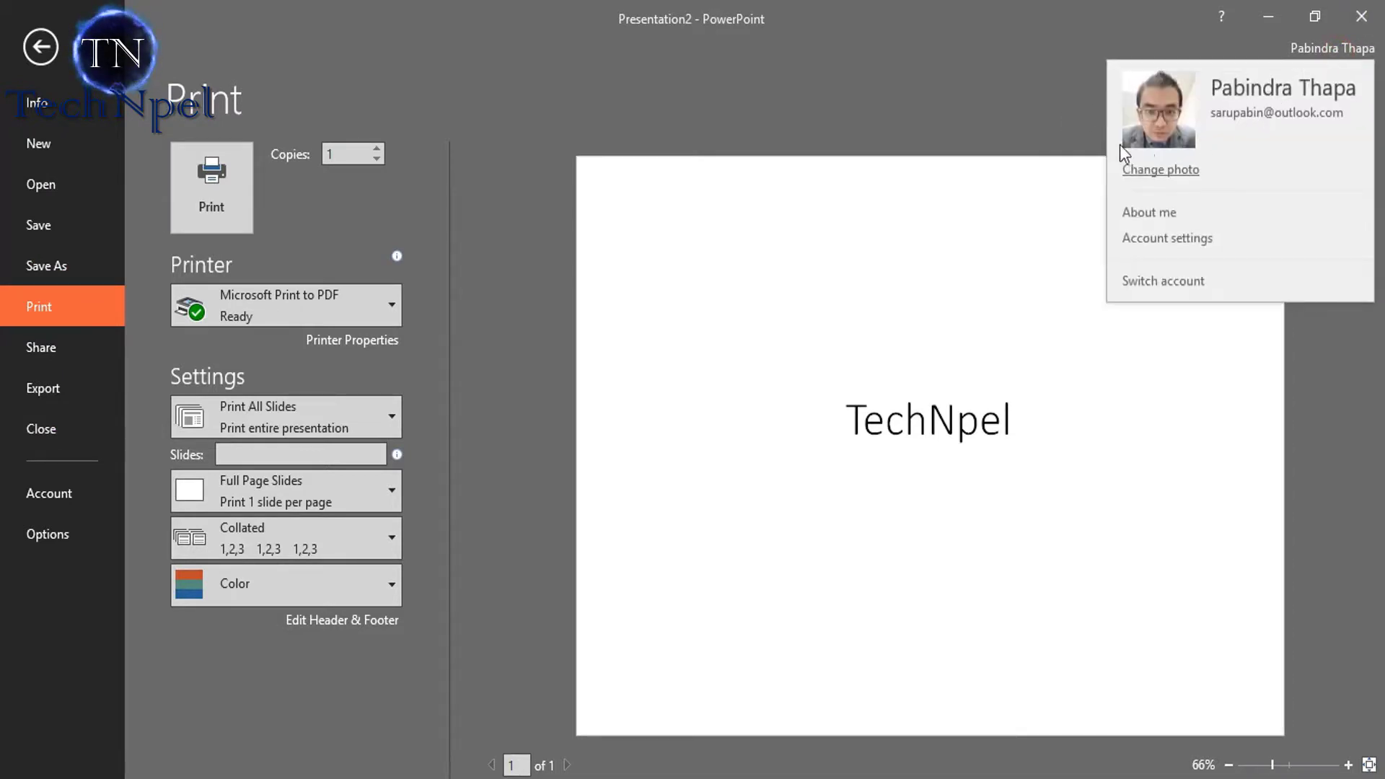